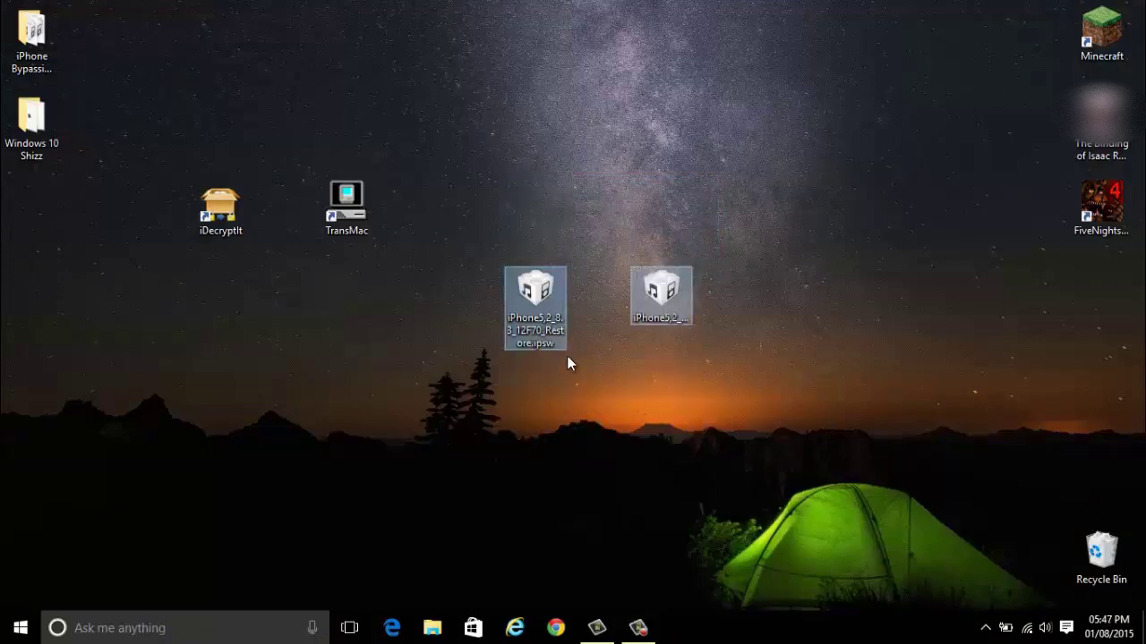
# Rearrange the desktop so that iDecryptIt sits beside TransMac and the two iPhone5,2 IPSW files sit side by side
pyautogui.moveTo(553, 343); pyautogui.dragTo(573, 255)
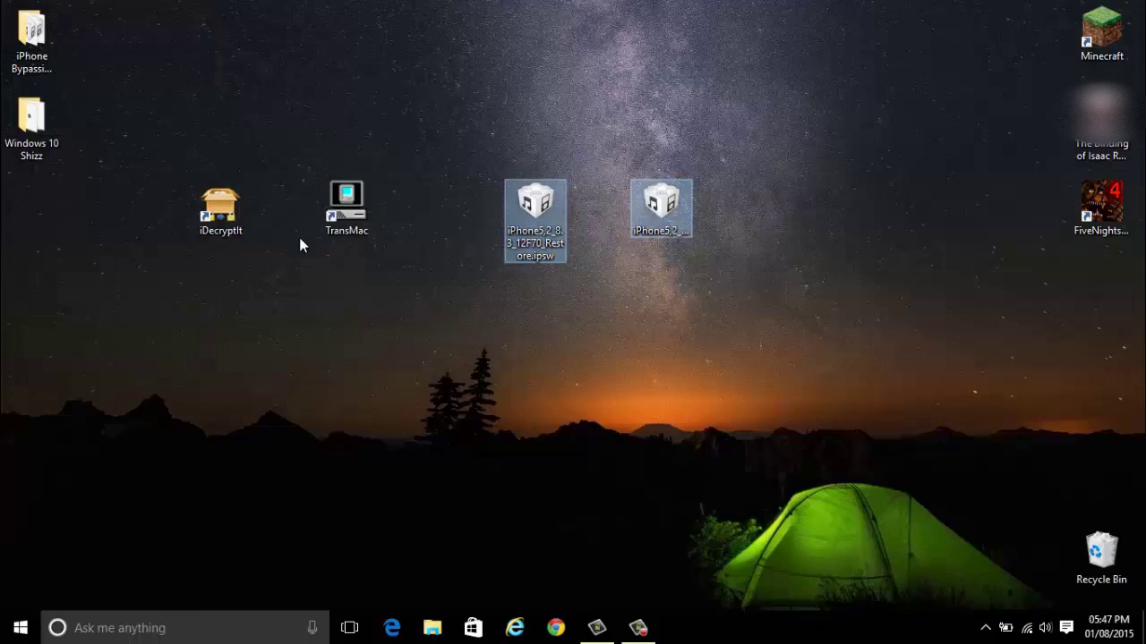
pyautogui.click(458, 312)
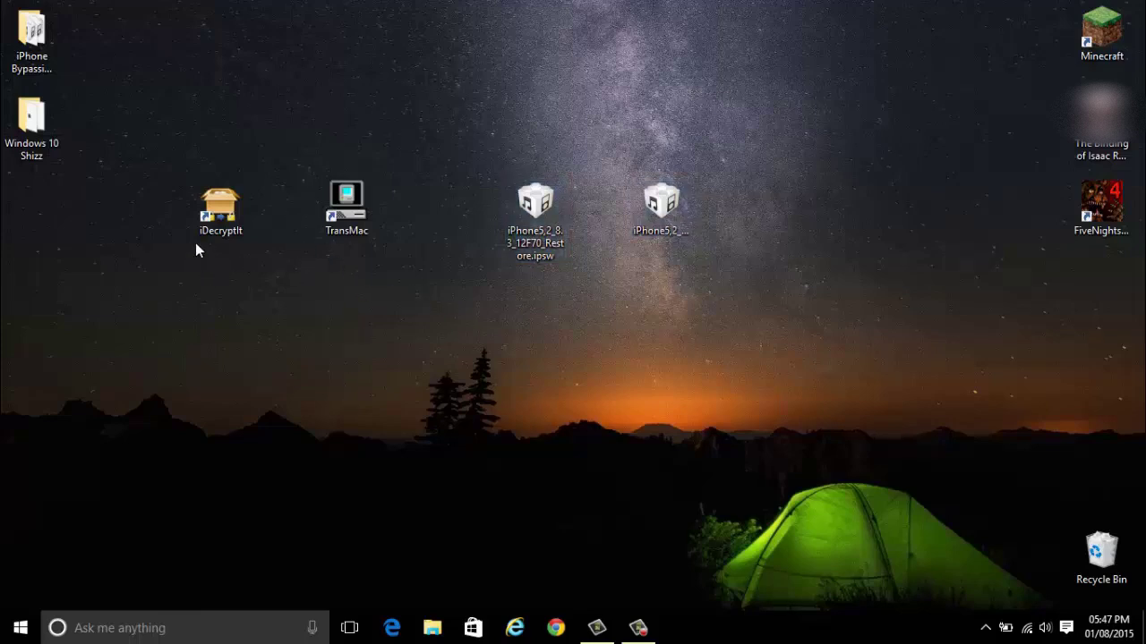
pyautogui.moveTo(208, 226); pyautogui.dragTo(253, 259)
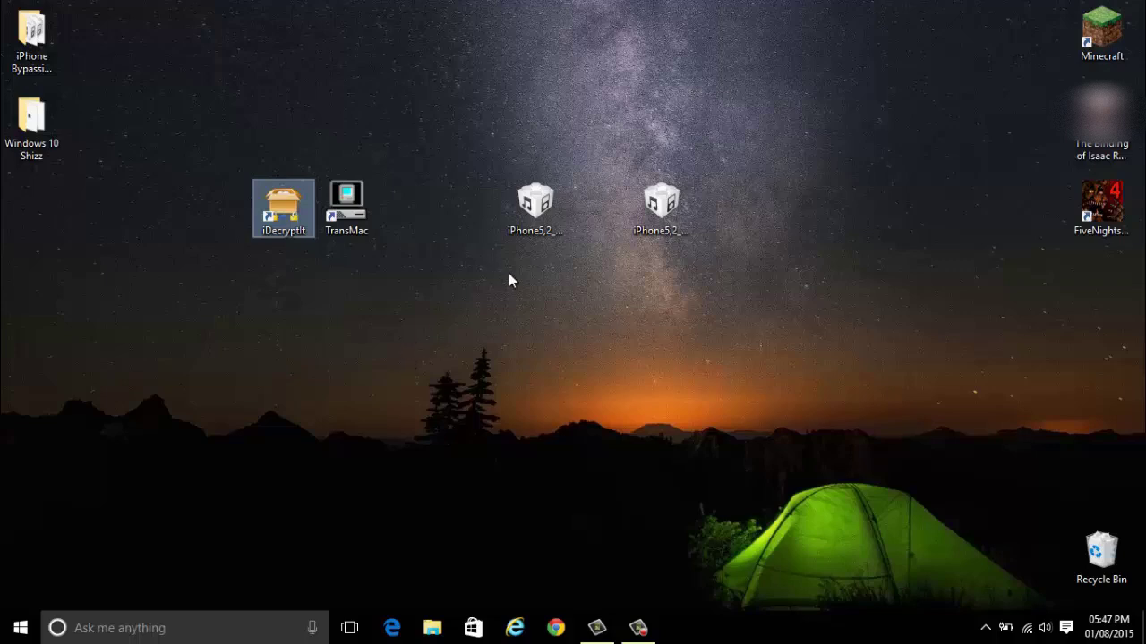
pyautogui.moveTo(528, 223); pyautogui.dragTo(584, 226)
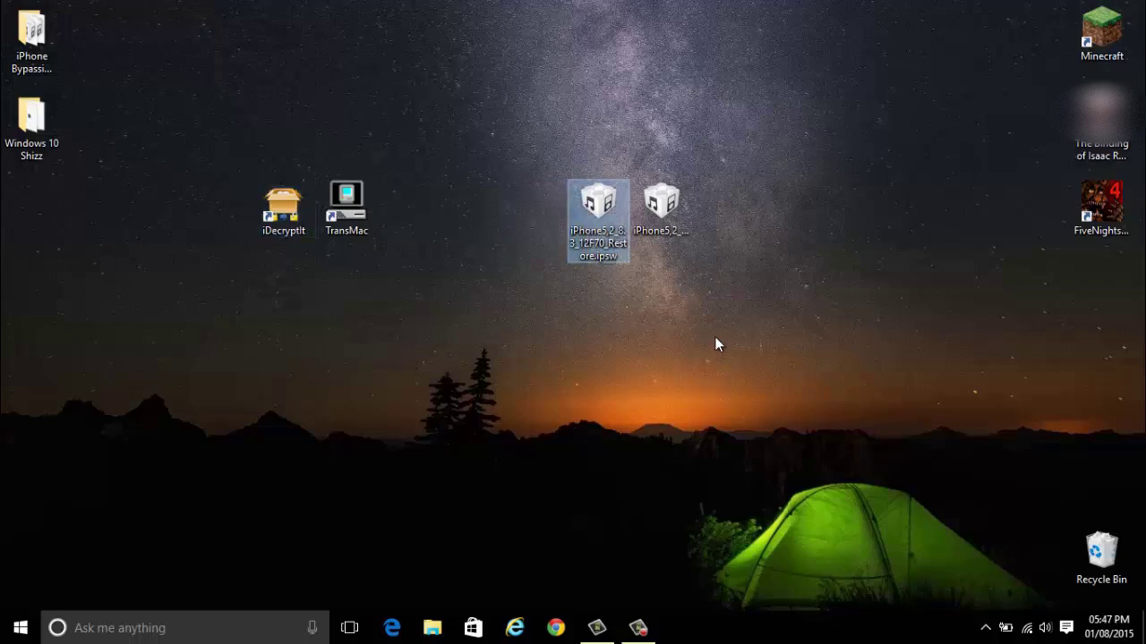
pyautogui.moveTo(867, 439); pyautogui.dragTo(571, 127)
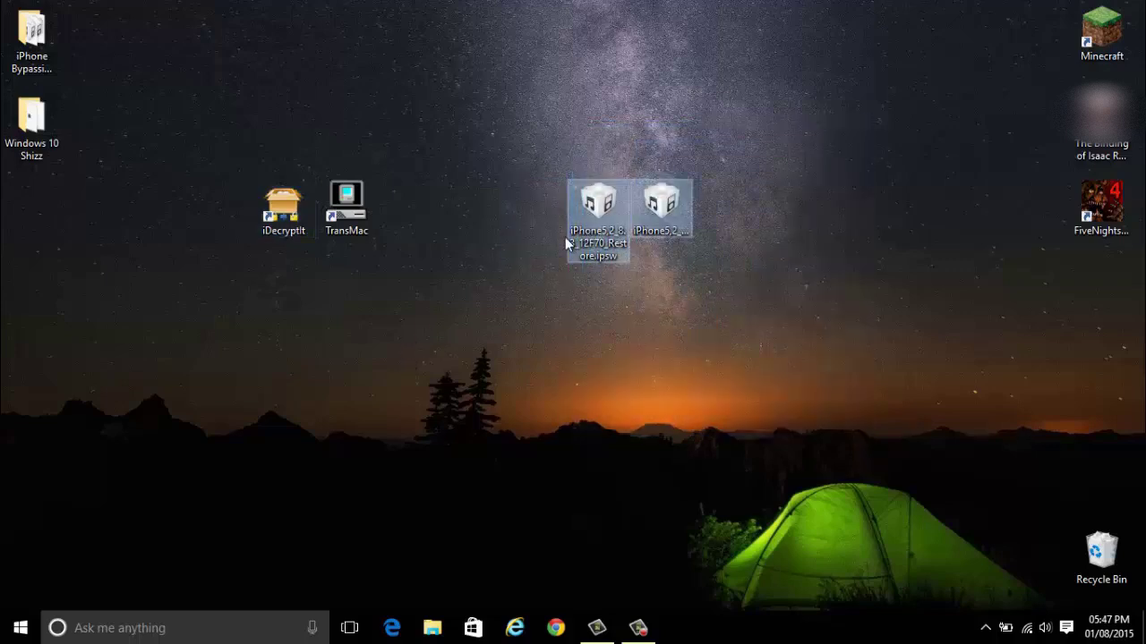
pyautogui.click(559, 286)
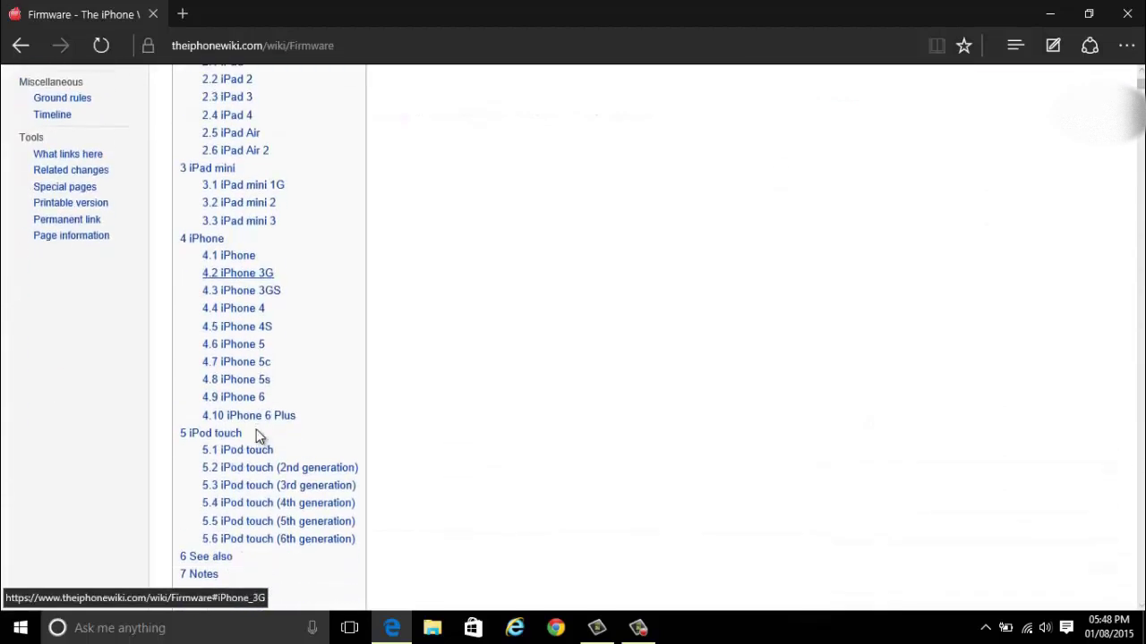
# Open the wiki's key page for iPhone5,2 firmware 8.3 (build 12F70) and select the Root Filesystem key for copying
pyautogui.click(246, 346)
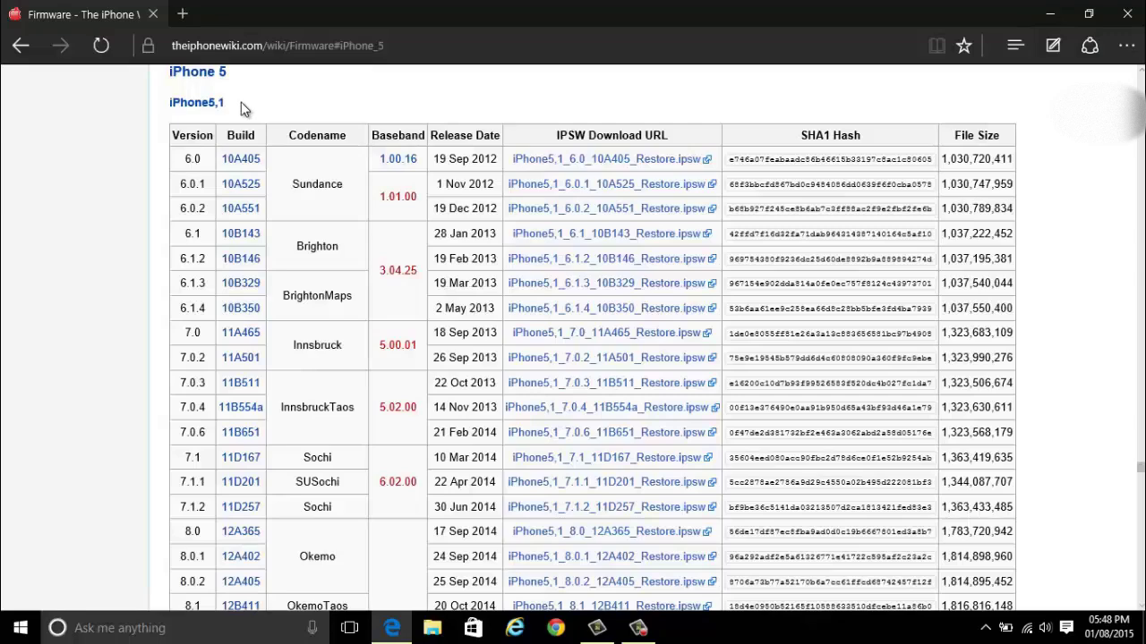
pyautogui.moveTo(241, 107); pyautogui.dragTo(170, 105)
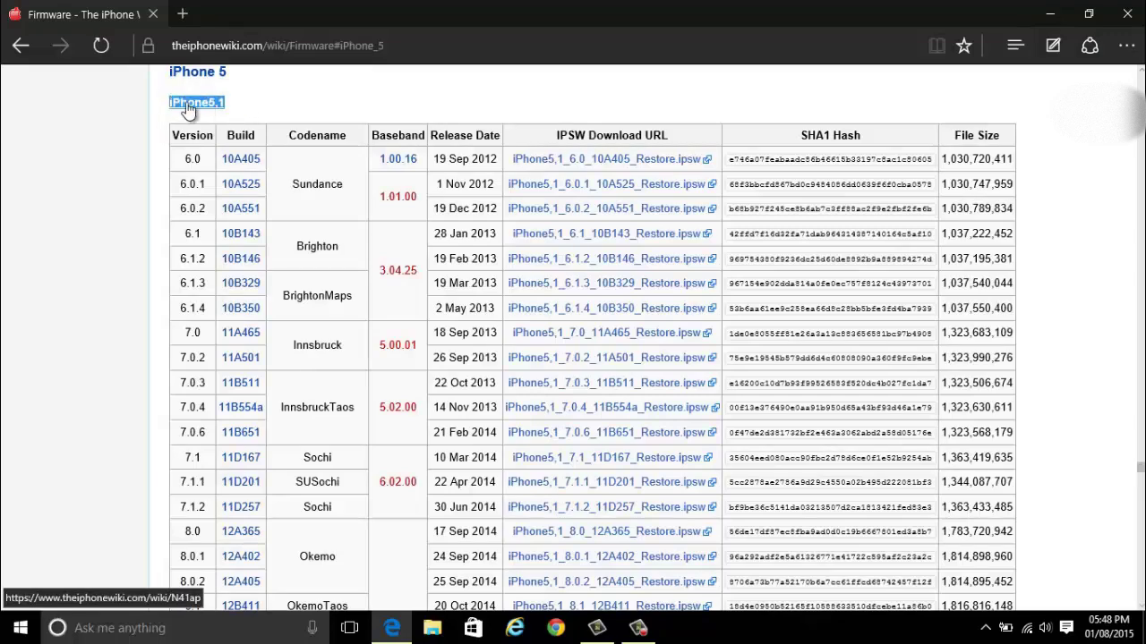
pyautogui.scroll(-8, 199, 271)
pyautogui.scroll(2, 199, 270)
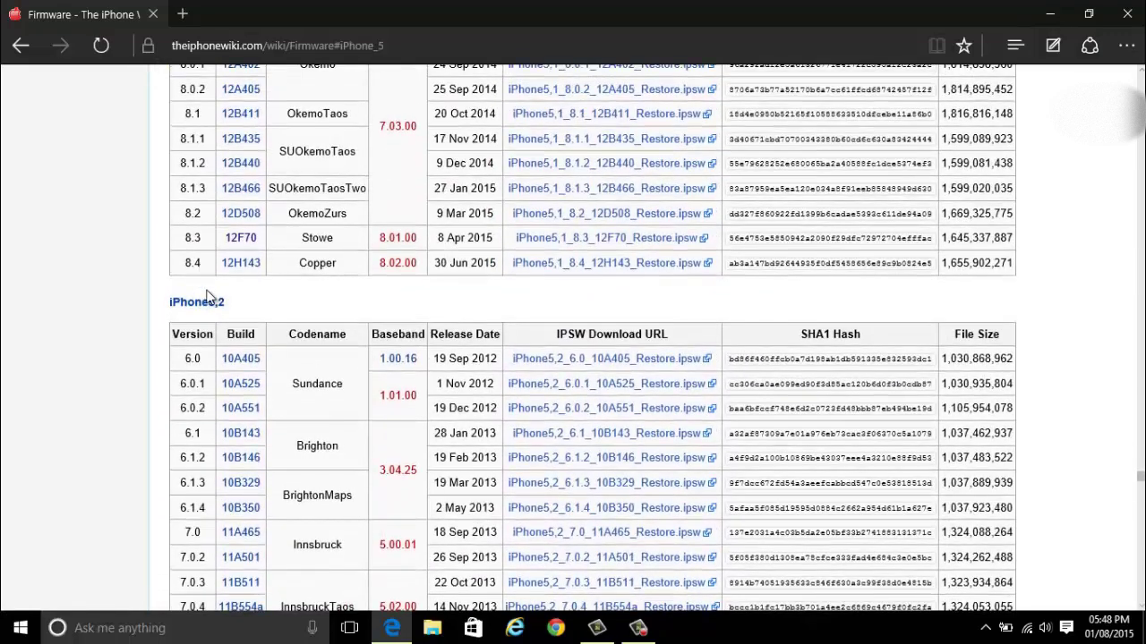
pyautogui.scroll(-6, 208, 296)
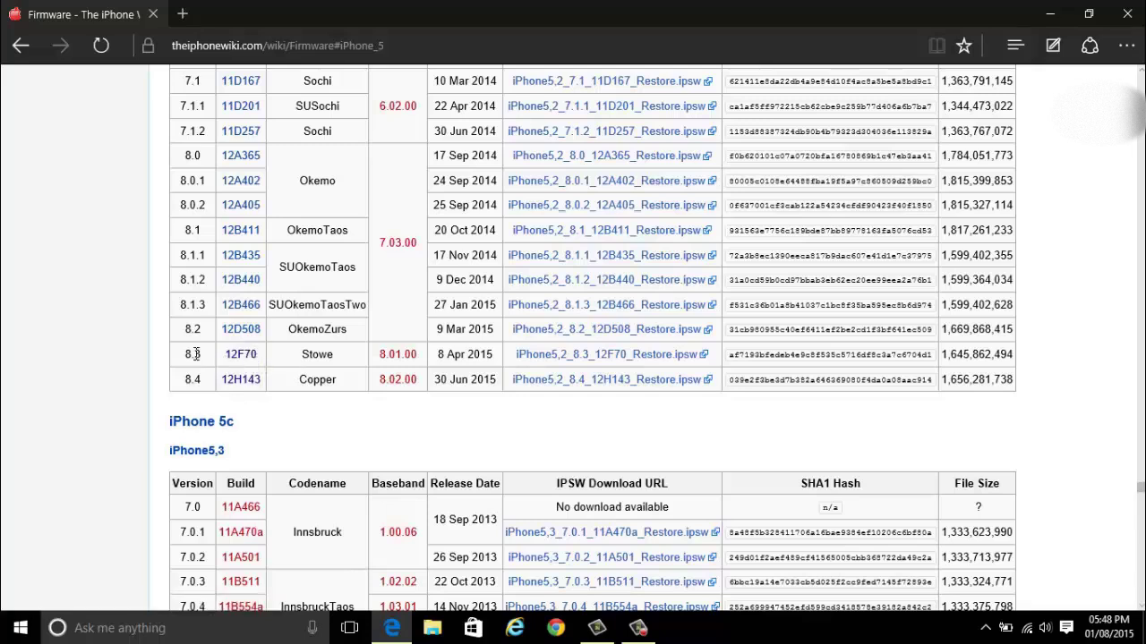
pyautogui.click(242, 355)
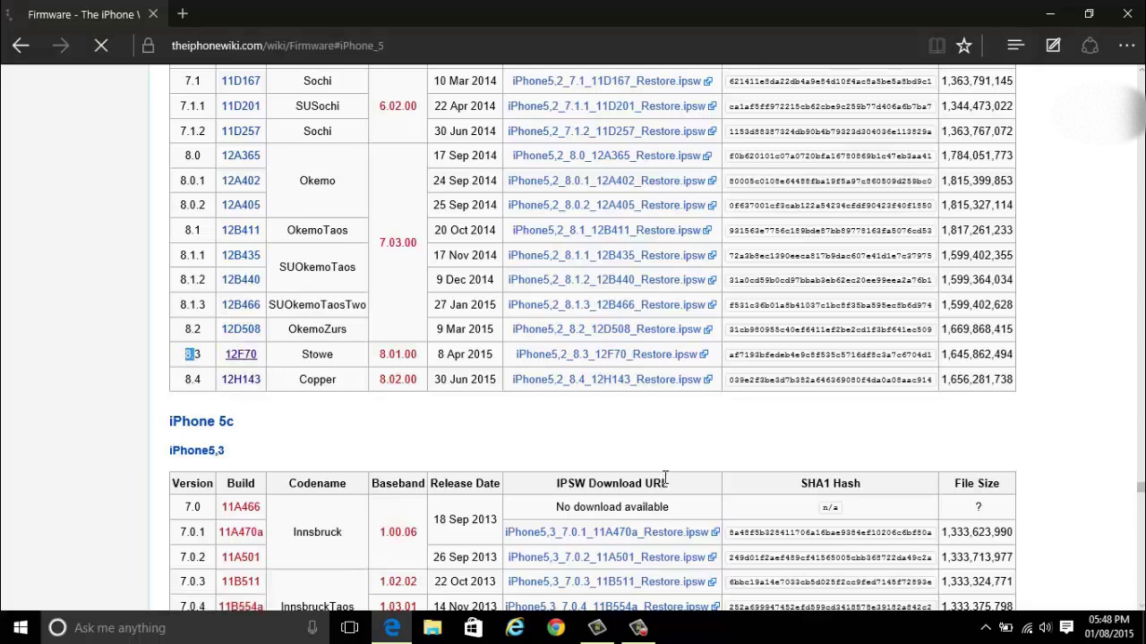
pyautogui.doubleClick(519, 232)
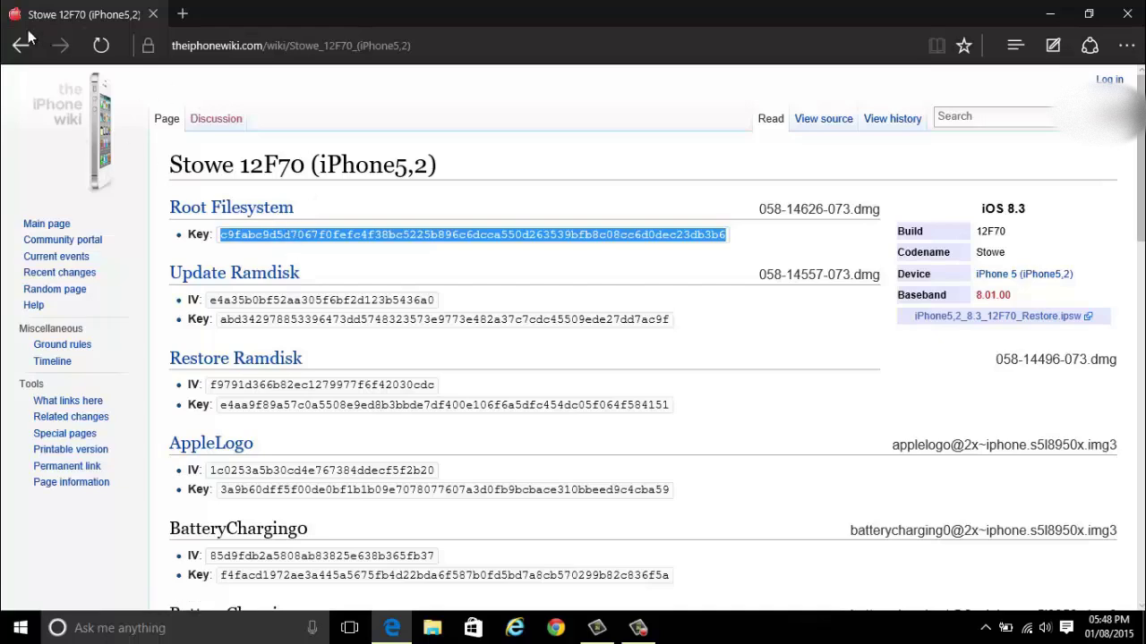
# Return to the firmware list, view the key page for iPhone5,2 version 8.4 (build 12H143), and close the browser
pyautogui.click(3, 48)
pyautogui.click(4, 48)
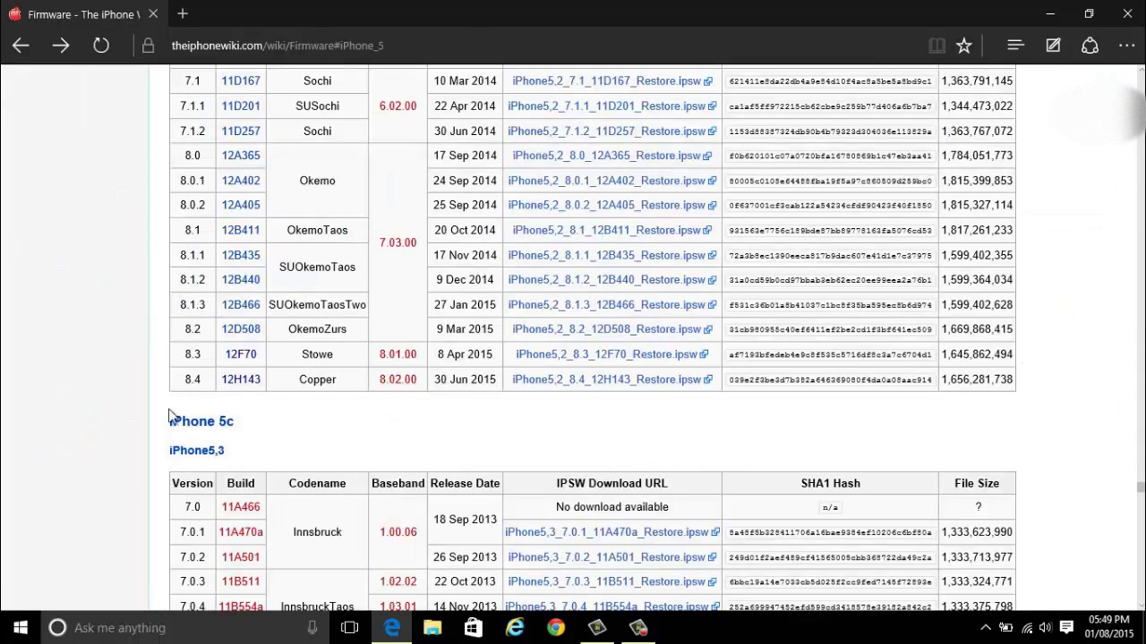
pyautogui.click(251, 383)
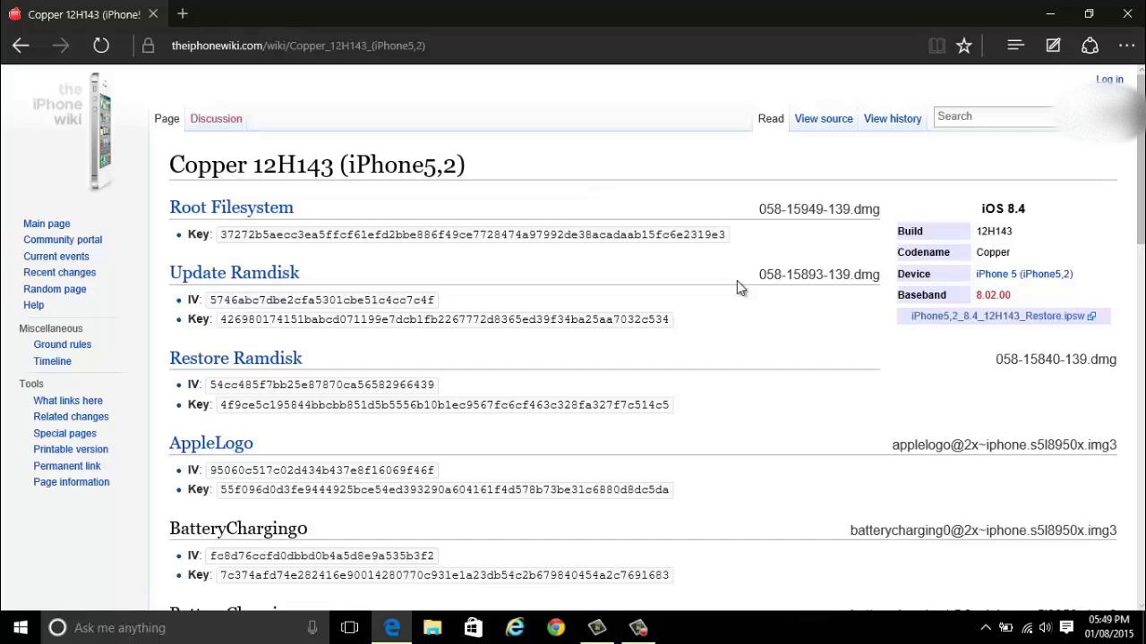
pyautogui.click(1127, 13)
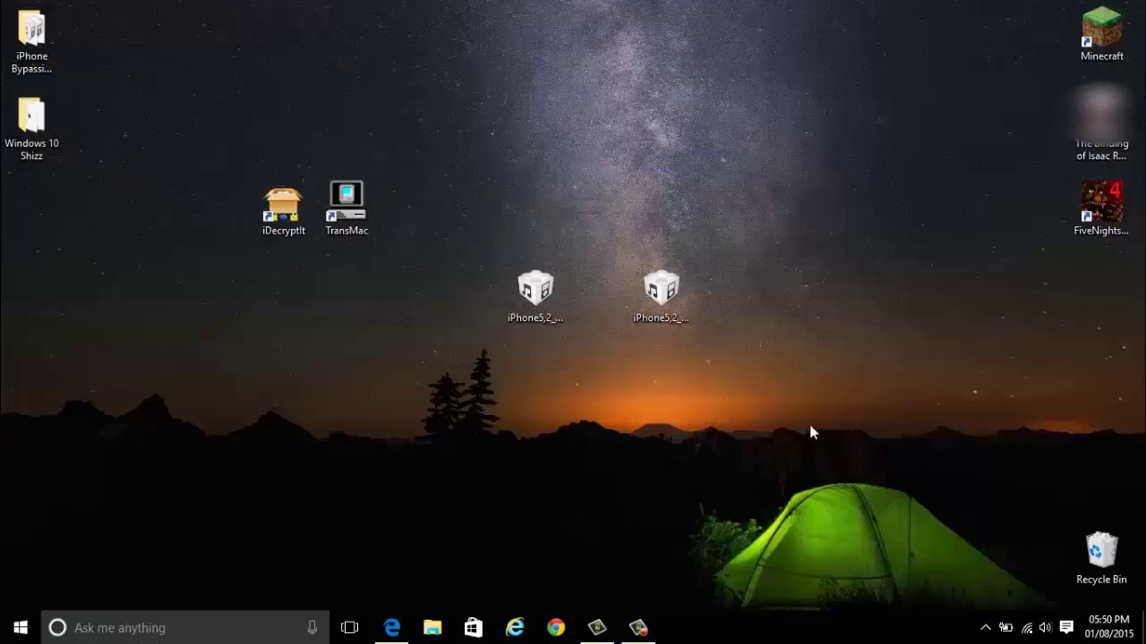
pyautogui.moveTo(810, 430); pyautogui.dragTo(468, 252)
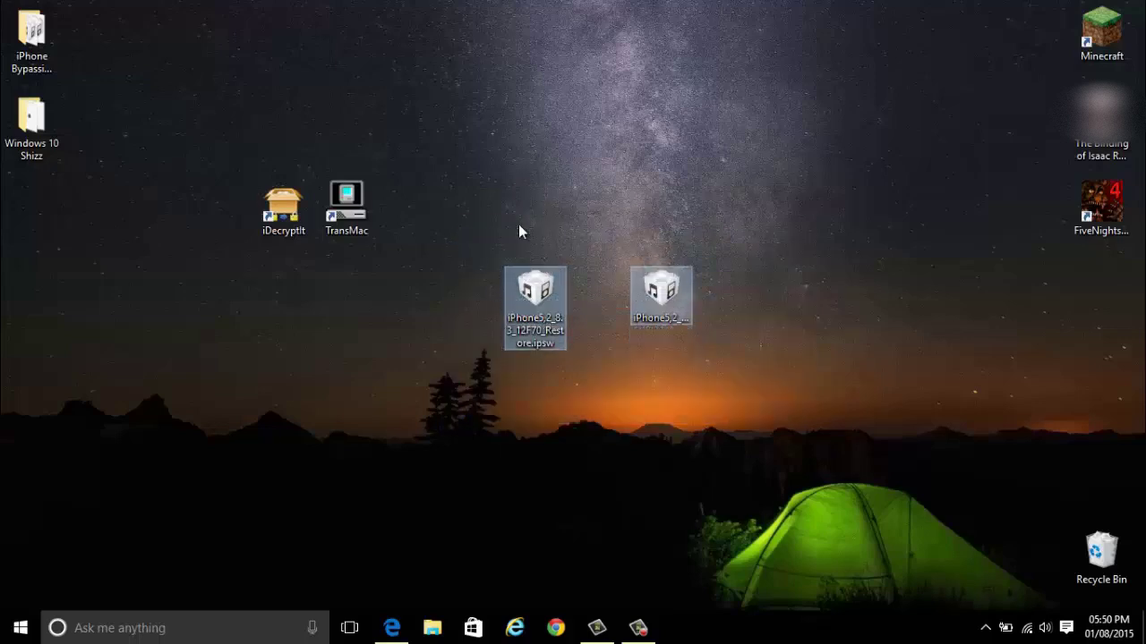
pyautogui.moveTo(535, 295); pyautogui.dragTo(535, 208)
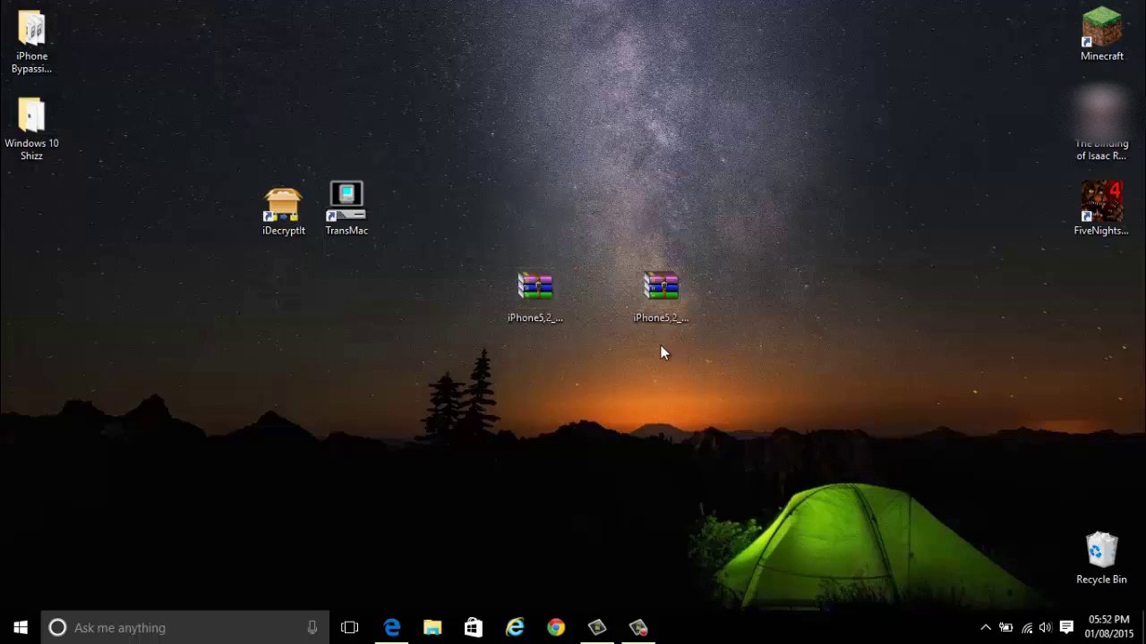
# Open the iPhone5,2_8.3_12F70_Restore.zip archive and clear desktop space by moving its window away from the iDecryptIt and TransMac shortcuts
pyautogui.click(532, 306)
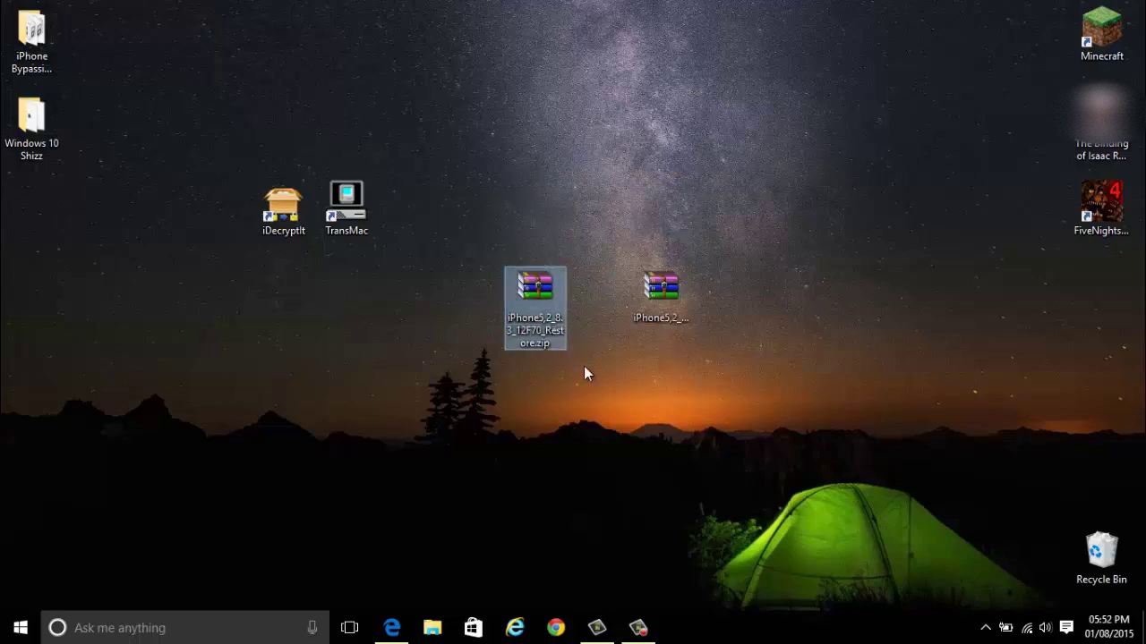
pyautogui.doubleClick(542, 338)
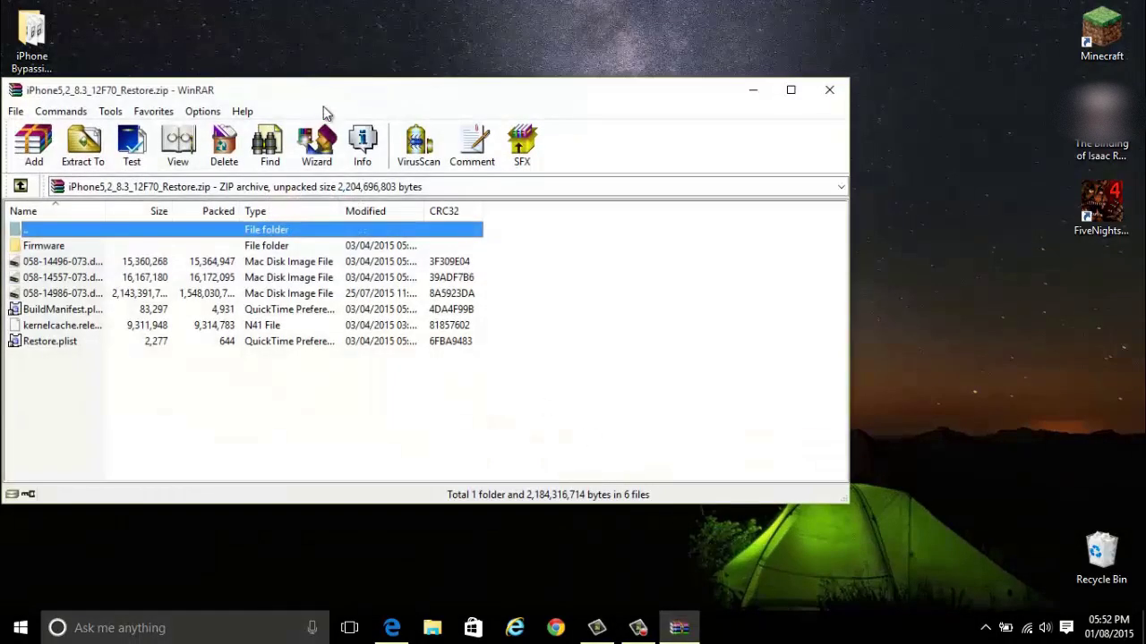
pyautogui.moveTo(394, 89); pyautogui.dragTo(680, 96)
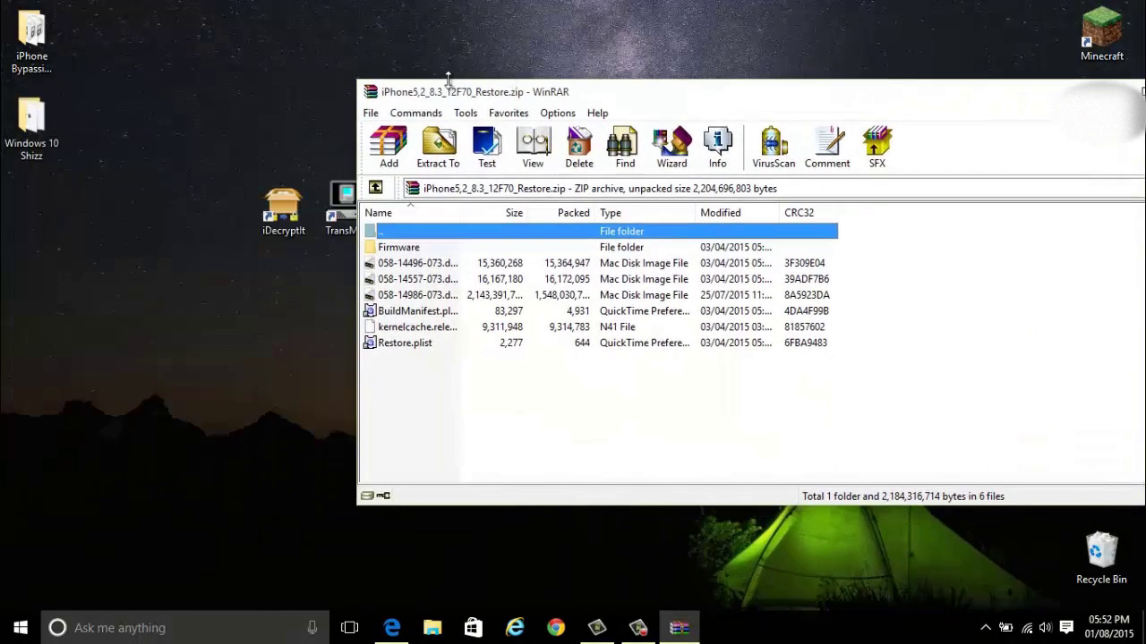
pyautogui.click(319, 264)
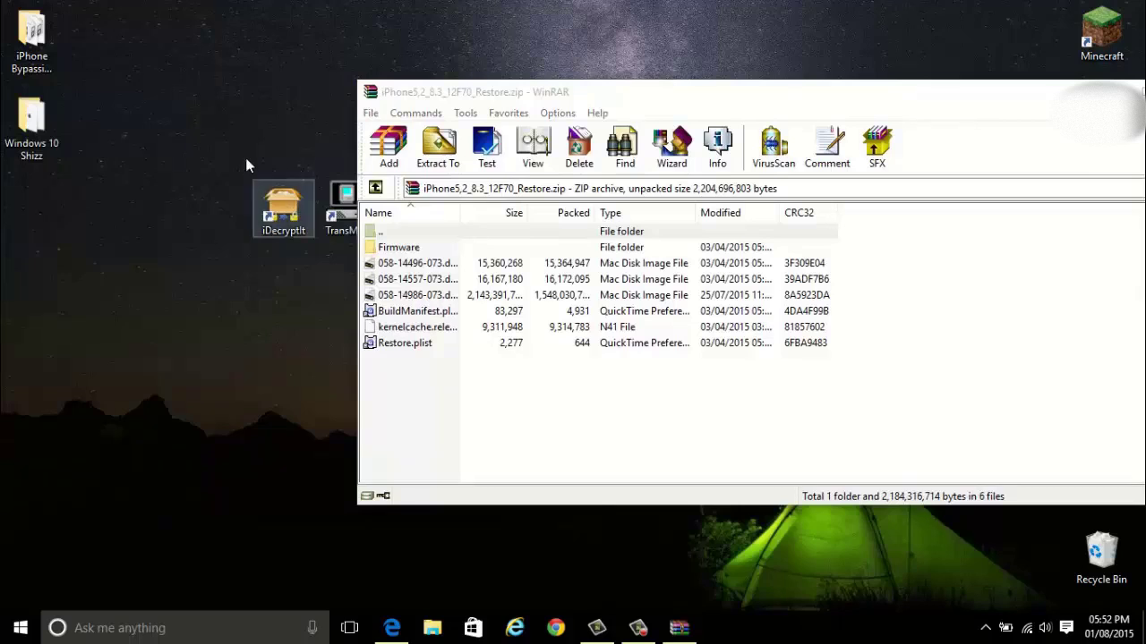
pyautogui.moveTo(249, 165); pyautogui.dragTo(203, 213)
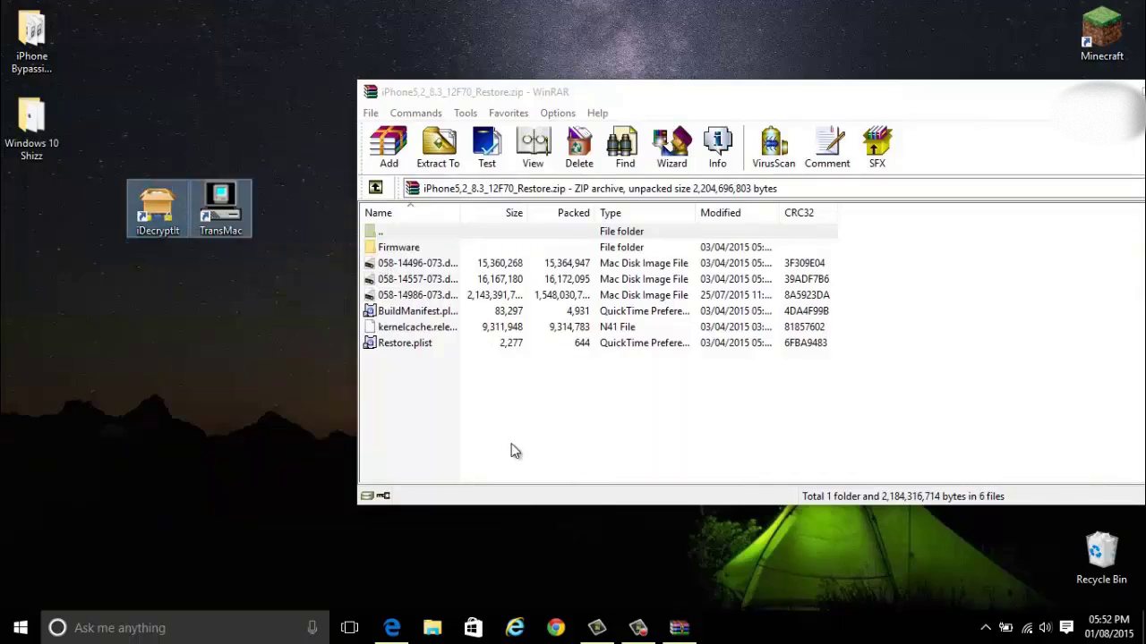
pyautogui.click(515, 451)
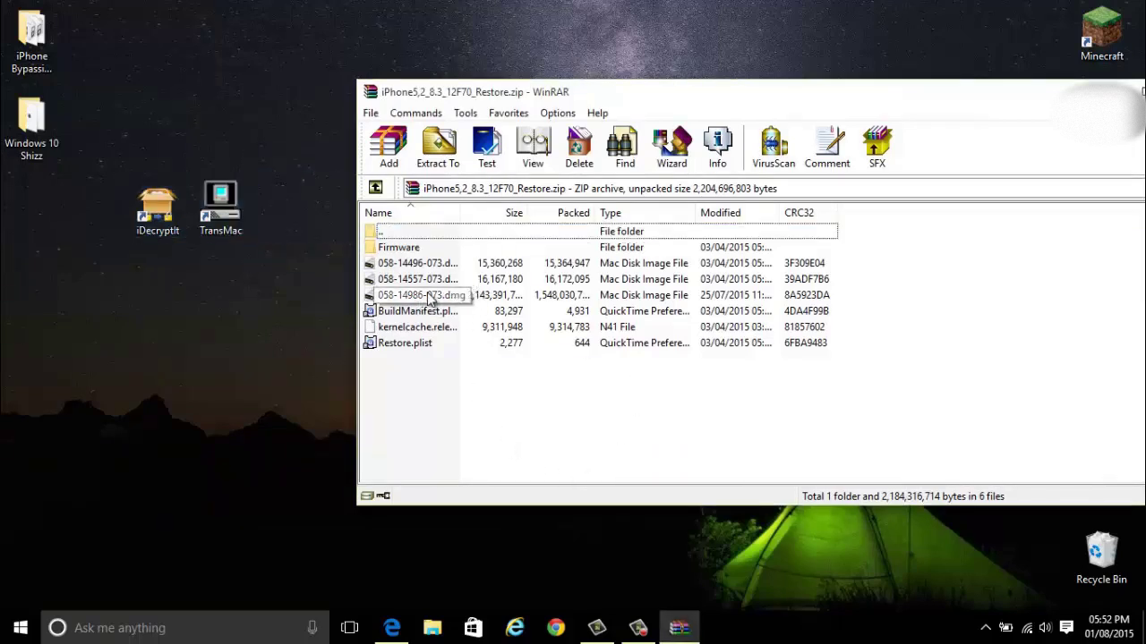
# Extract 058-14986-073.dmg from the archive to the desktop, close the archive, and place the image above the shortcuts
pyautogui.moveTo(414, 296); pyautogui.dragTo(208, 305)
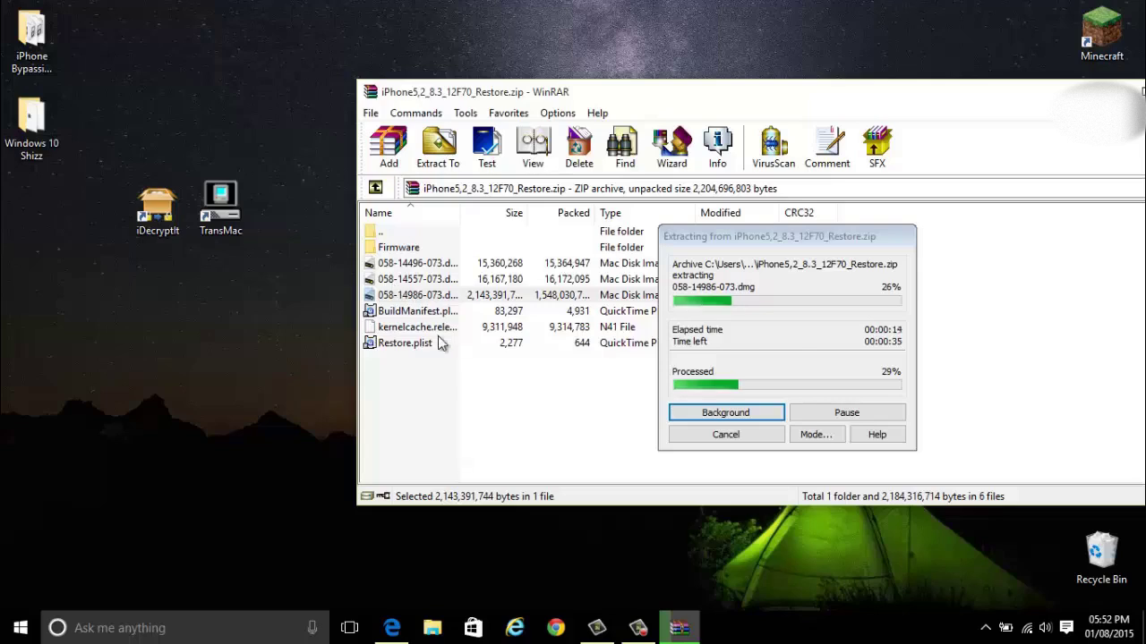
pyautogui.click(750, 437)
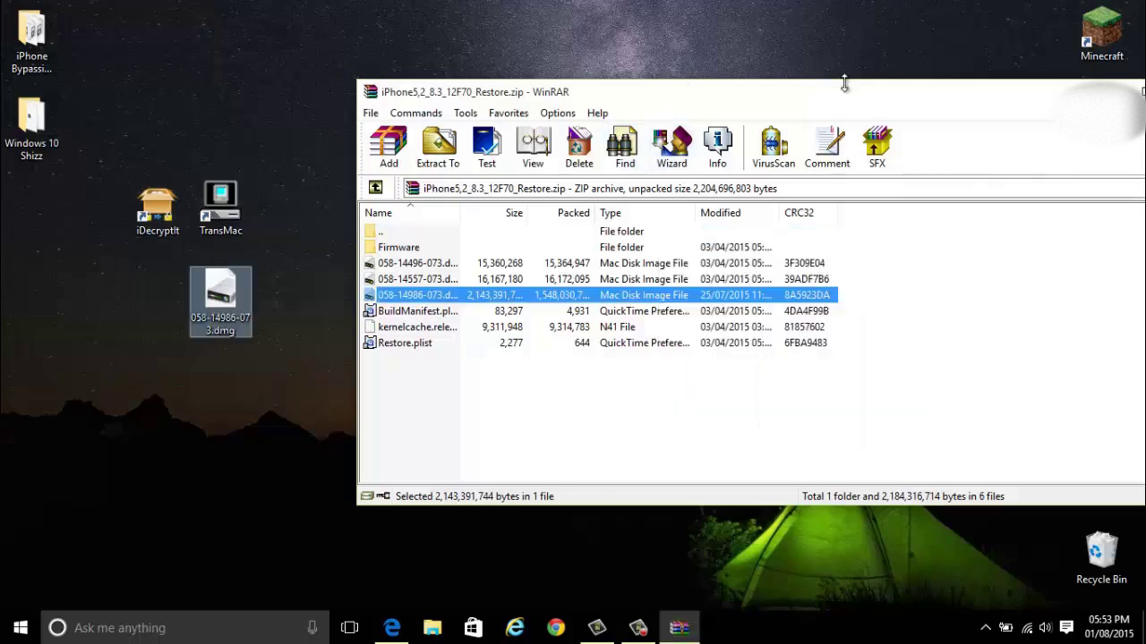
pyautogui.moveTo(846, 98); pyautogui.dragTo(759, 95)
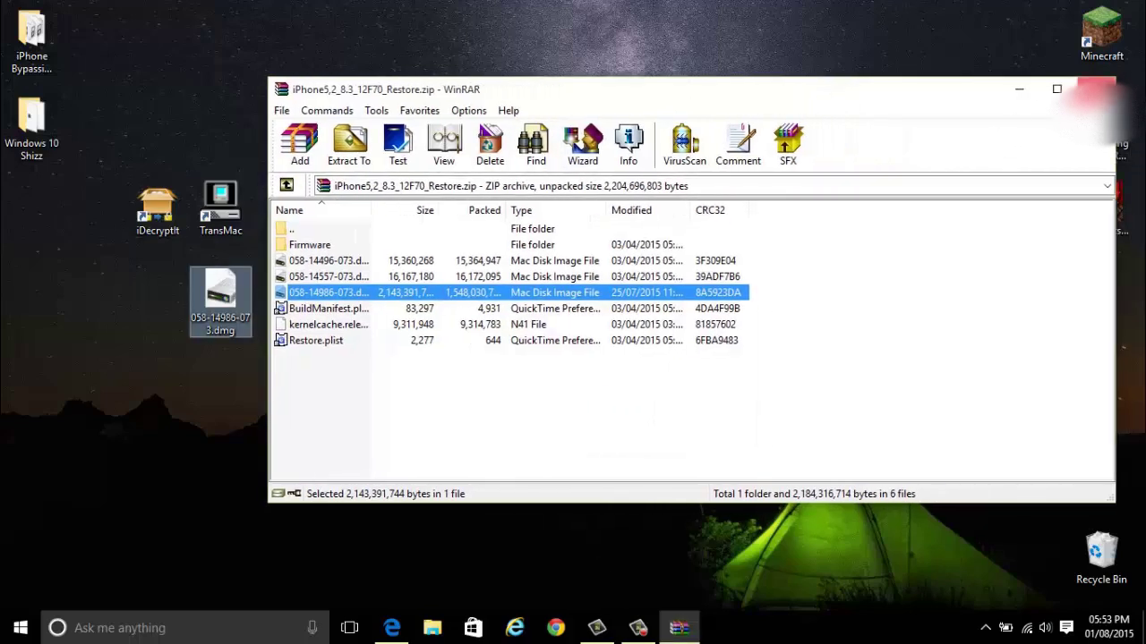
pyautogui.click(1097, 88)
pyautogui.moveTo(236, 322); pyautogui.dragTo(365, 181)
pyautogui.moveTo(386, 207); pyautogui.dragTo(393, 253)
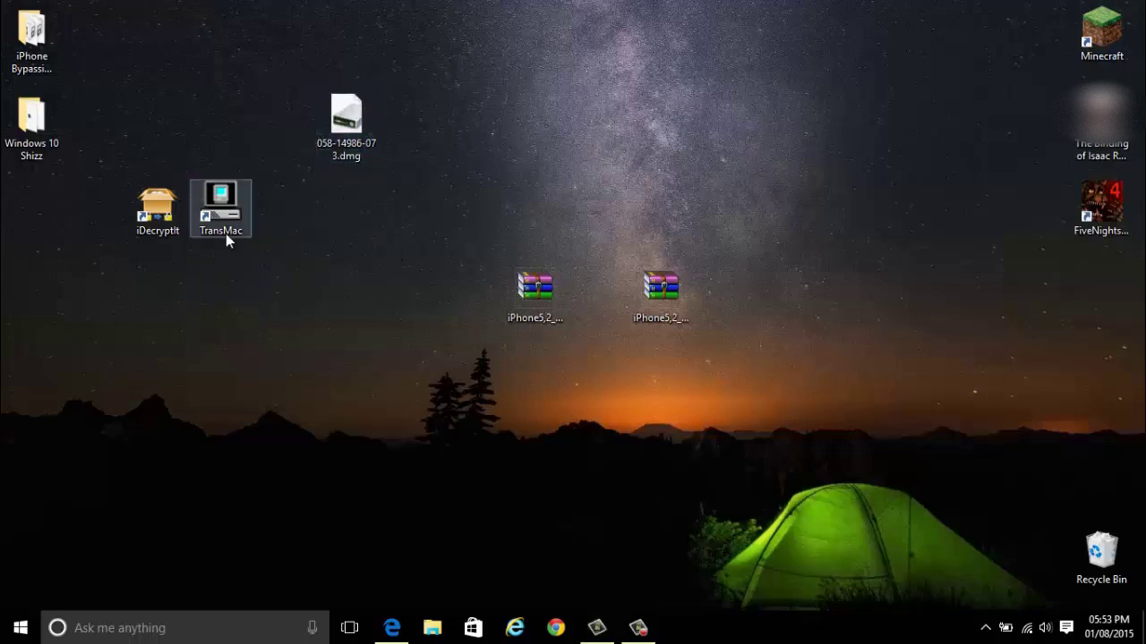
# Set up the decryption of 058-14986-073.dmg in iDecryptIt with the Root Filesystem key pasted in, and close the program
pyautogui.click(152, 197)
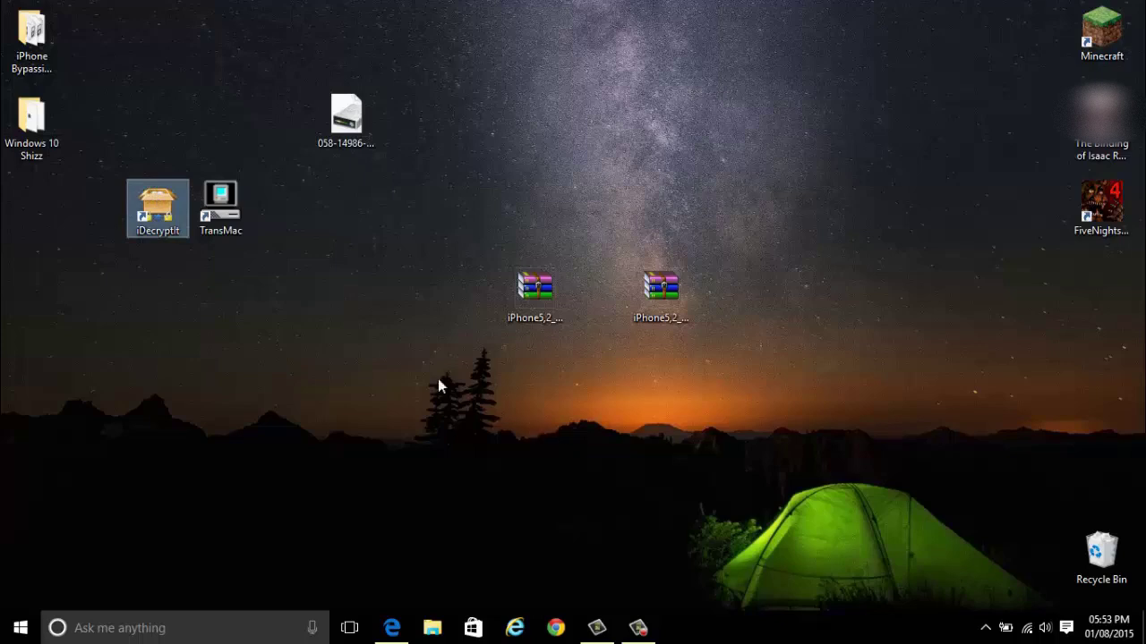
pyautogui.doubleClick(184, 235)
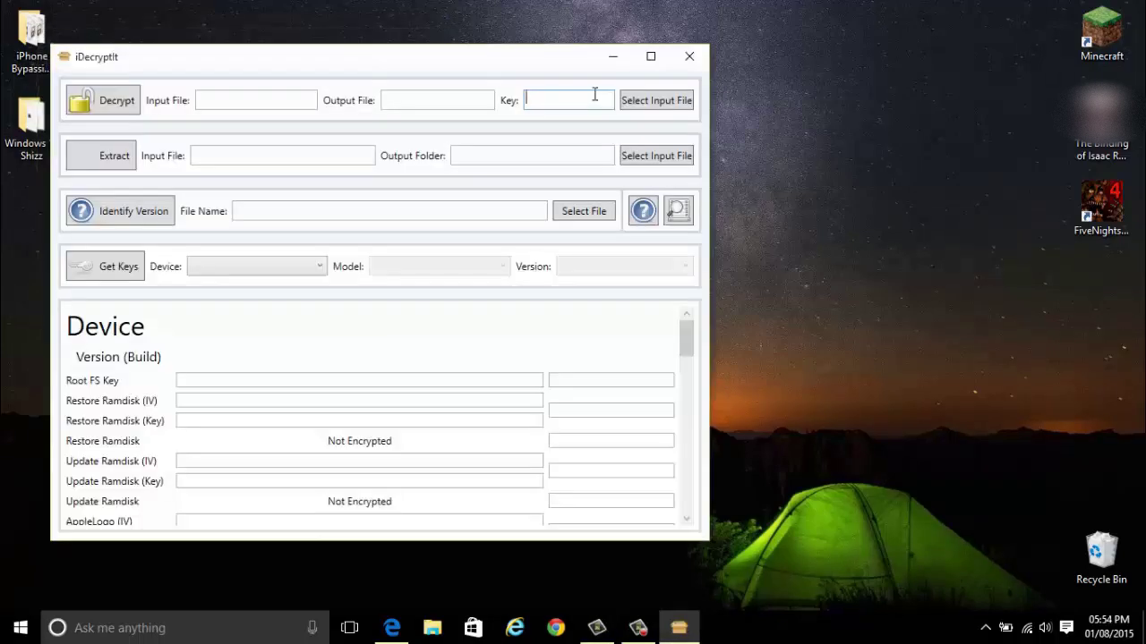
pyautogui.rightClick(593, 97)
pyautogui.click(639, 138)
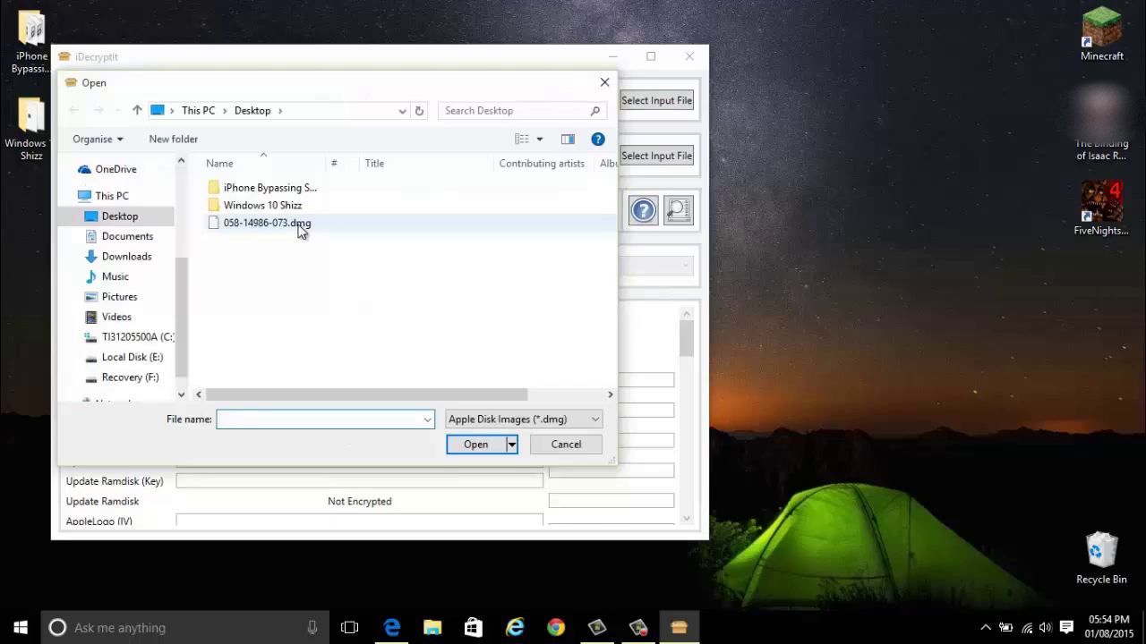
pyautogui.doubleClick(302, 225)
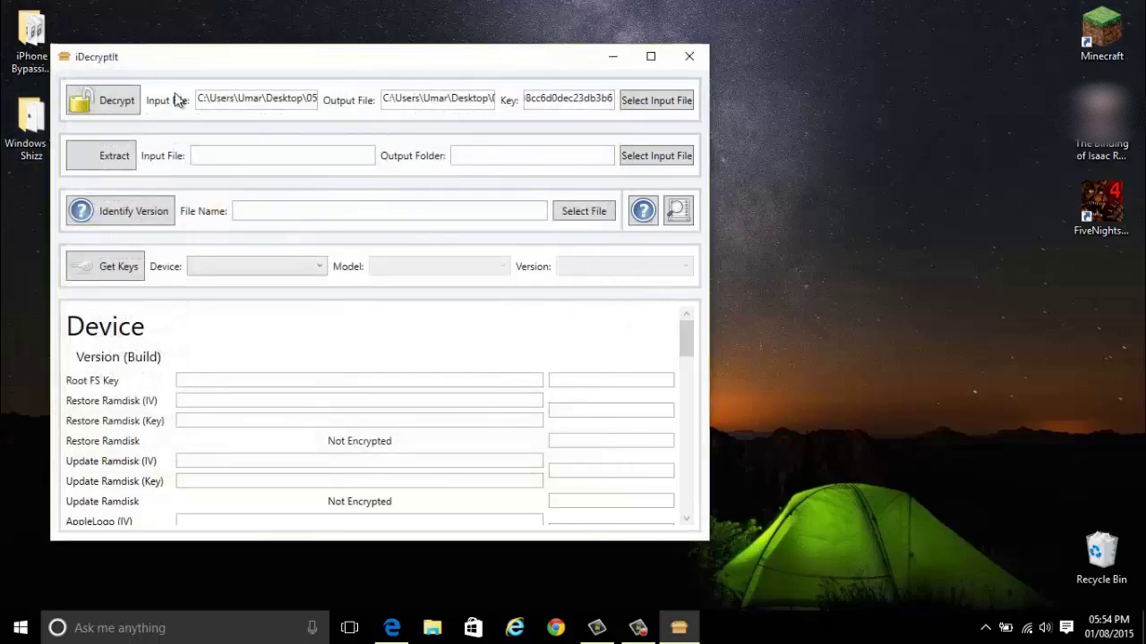
pyautogui.moveTo(223, 63); pyautogui.dragTo(552, 71)
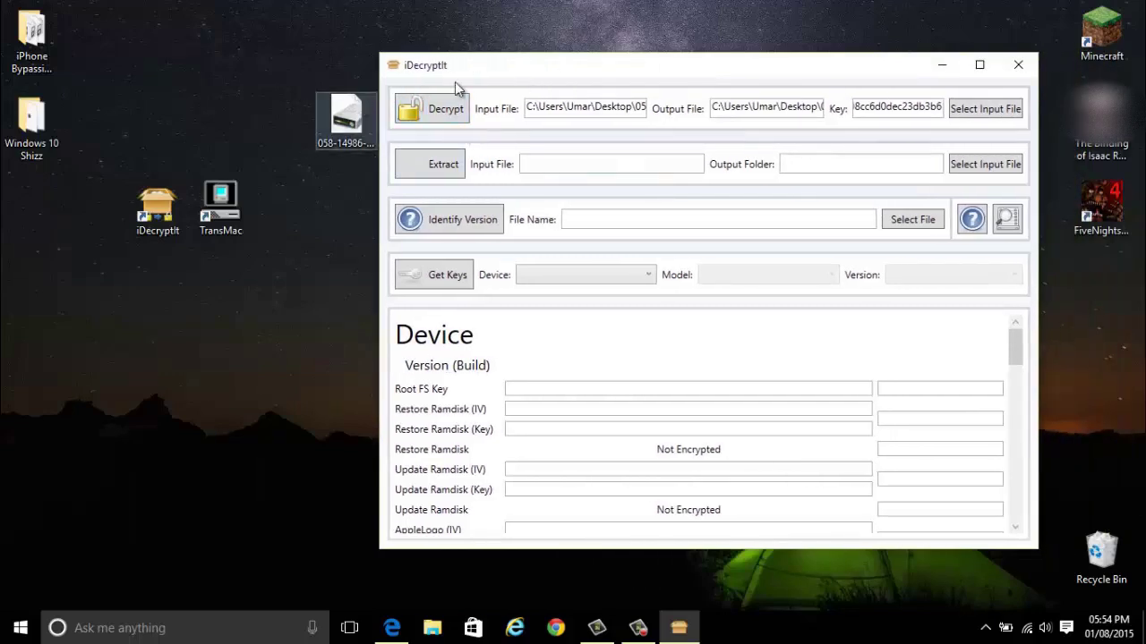
pyautogui.click(1018, 69)
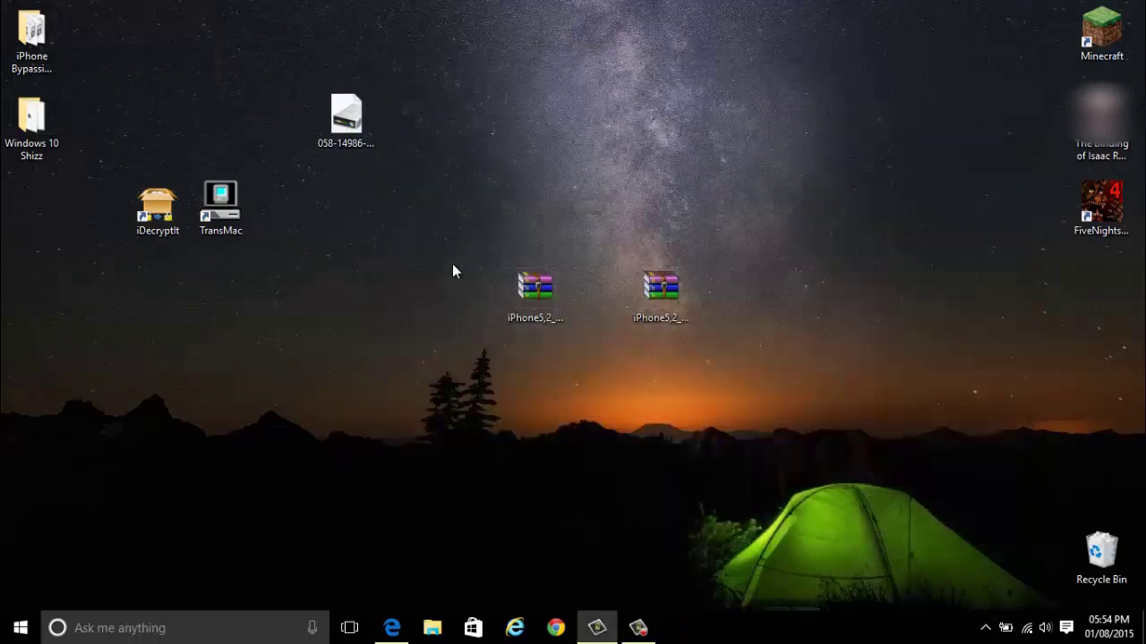
# Open 058-14986-073.dmg in TransMac, continuing the trial, and expand its Stowe12F70.N41OS volume
pyautogui.moveTo(336, 128); pyautogui.dragTo(370, 338)
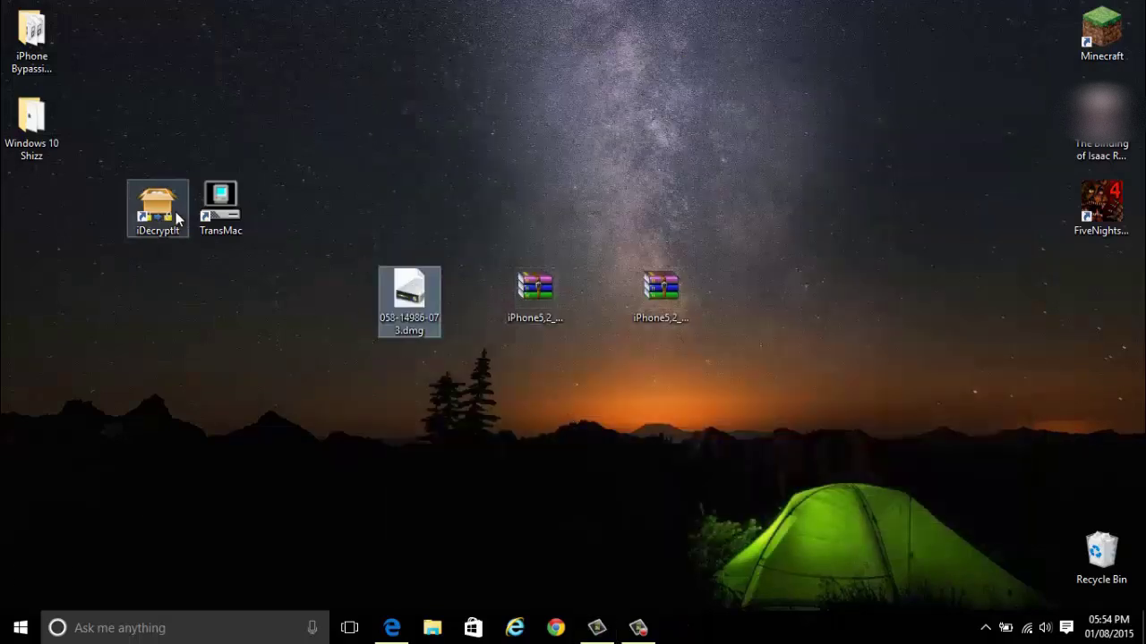
pyautogui.doubleClick(408, 304)
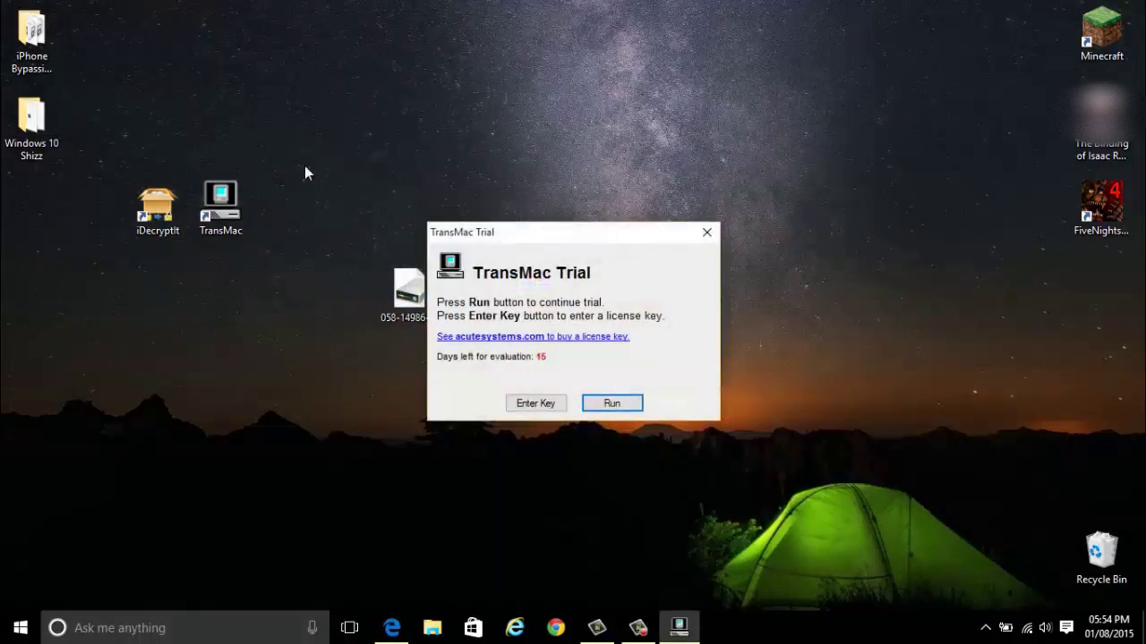
pyautogui.click(612, 403)
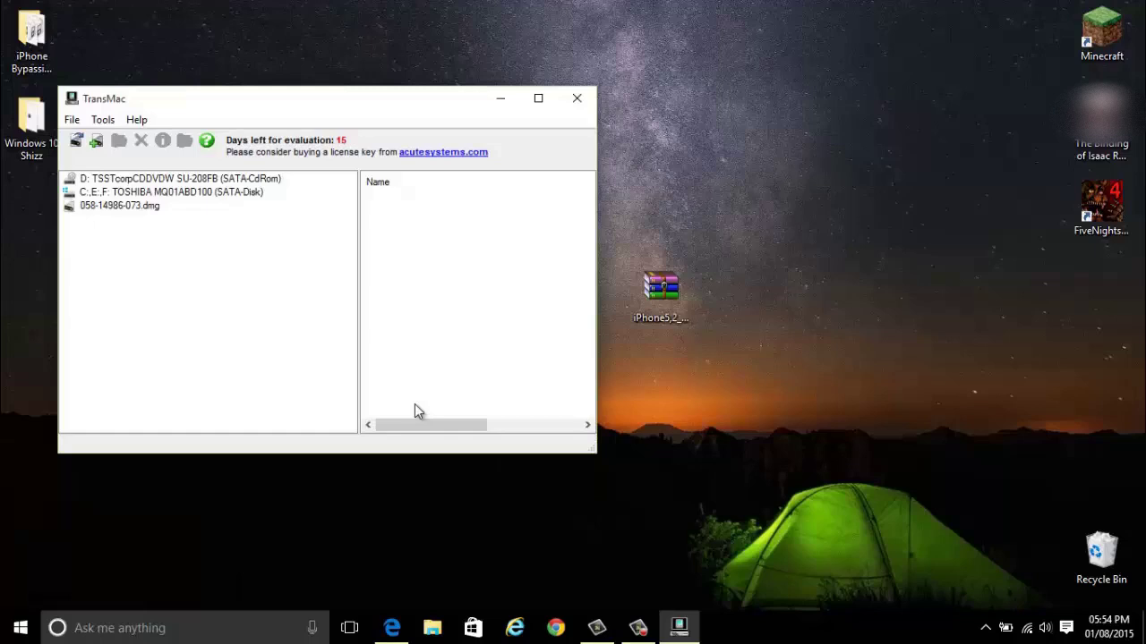
pyautogui.doubleClick(154, 208)
pyautogui.doubleClick(150, 221)
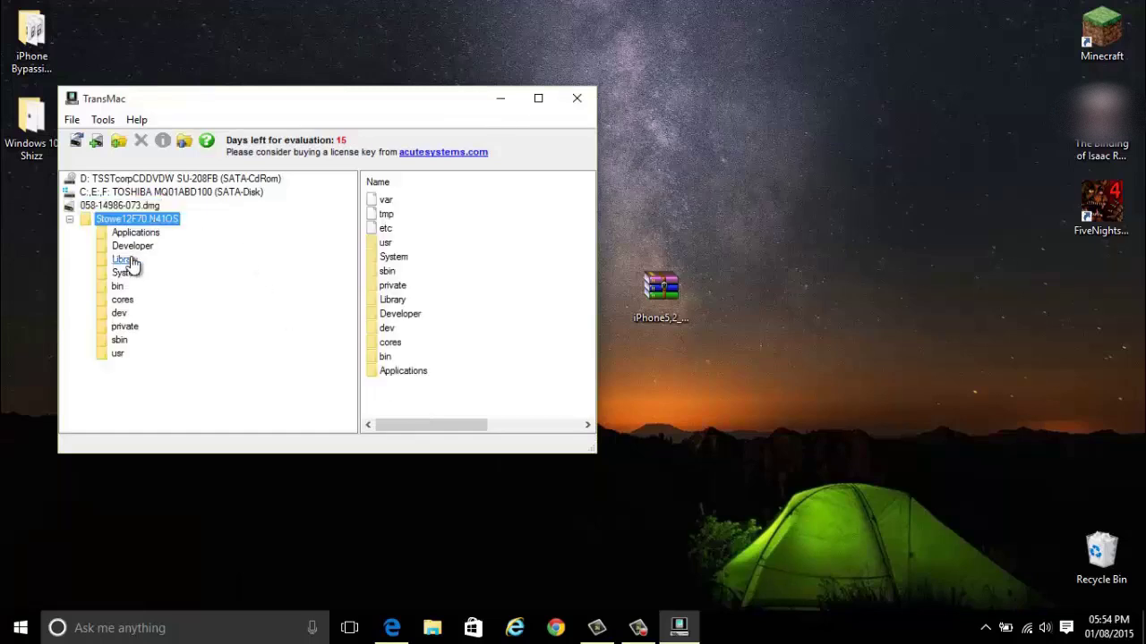
# Browse the volume's System/Library folder to the CoreServices folder
pyautogui.doubleClick(126, 272)
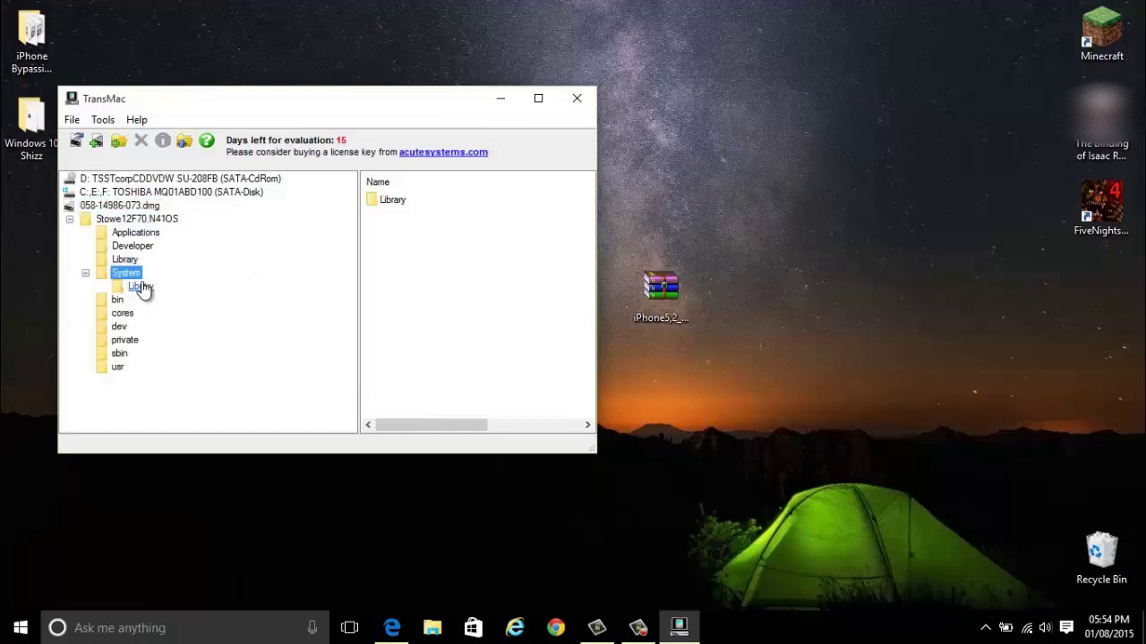
pyautogui.doubleClick(141, 286)
pyautogui.scroll(-2, 188, 358)
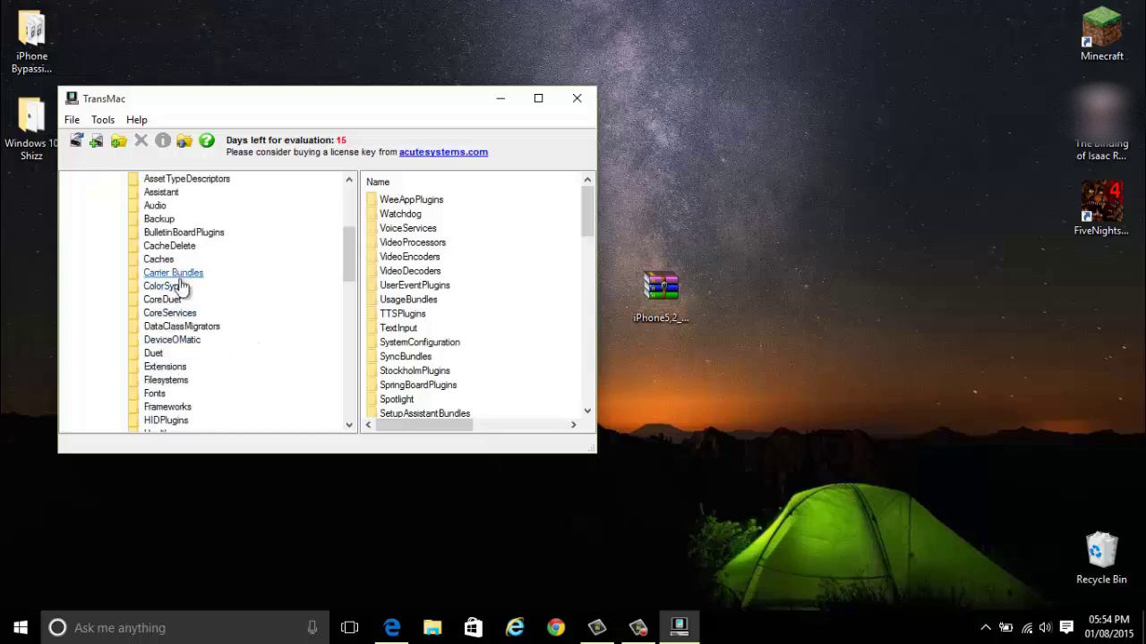
pyautogui.scroll(-1, 174, 362)
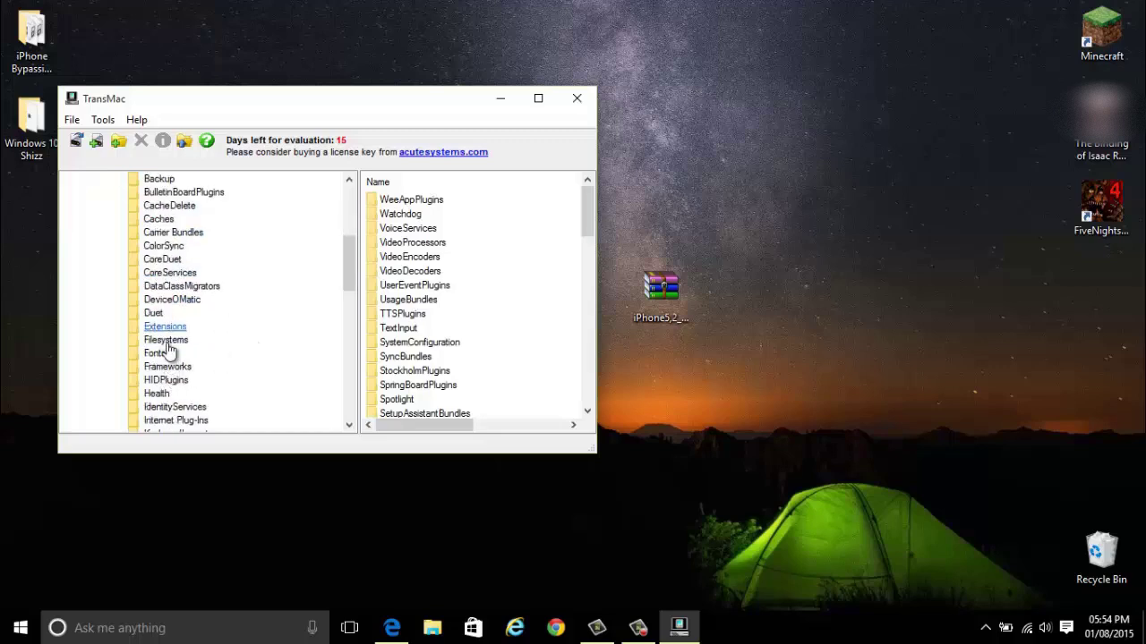
pyautogui.doubleClick(178, 261)
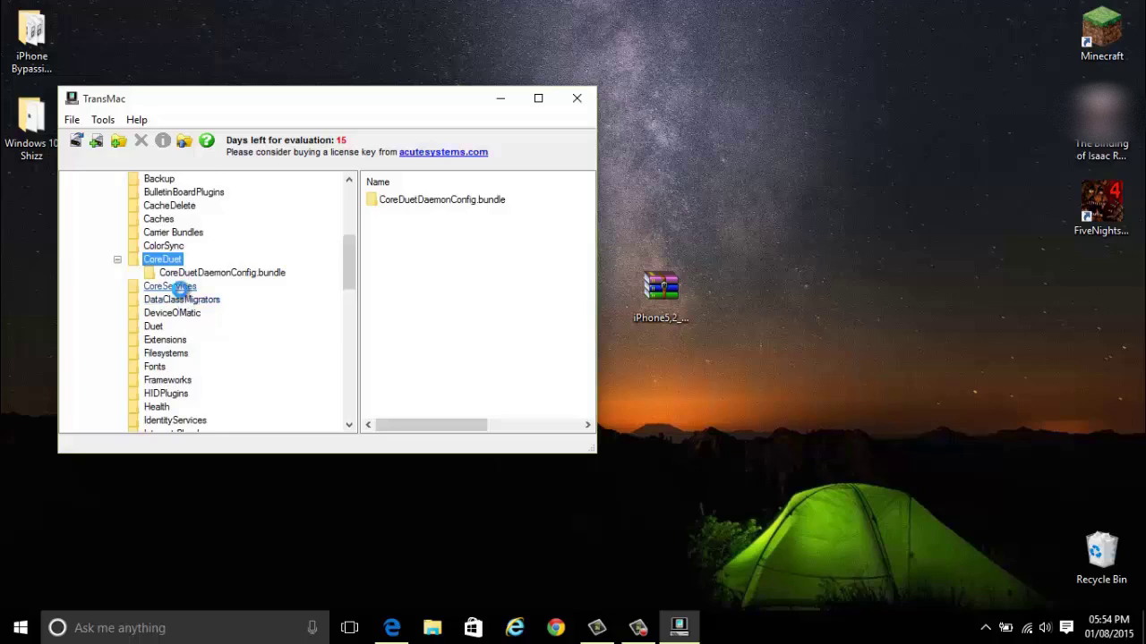
# Copy SystemVersion.plist from CoreServices to the desktop and open the copy in Notepad++
pyautogui.moveTo(446, 202); pyautogui.dragTo(686, 184)
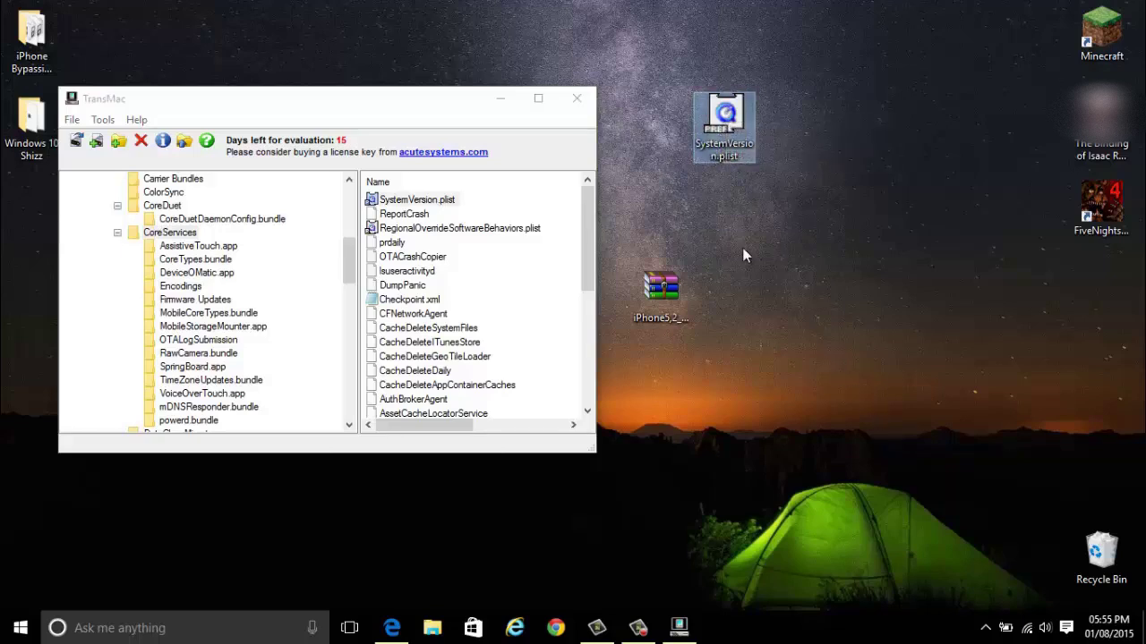
pyautogui.rightClick(738, 132)
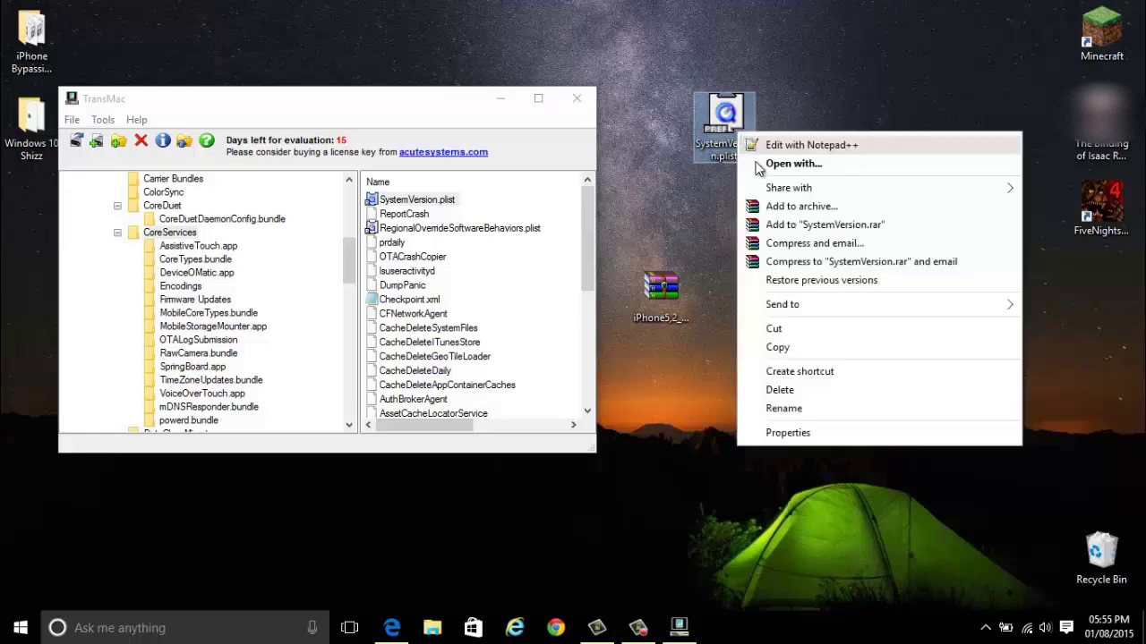
pyautogui.click(882, 145)
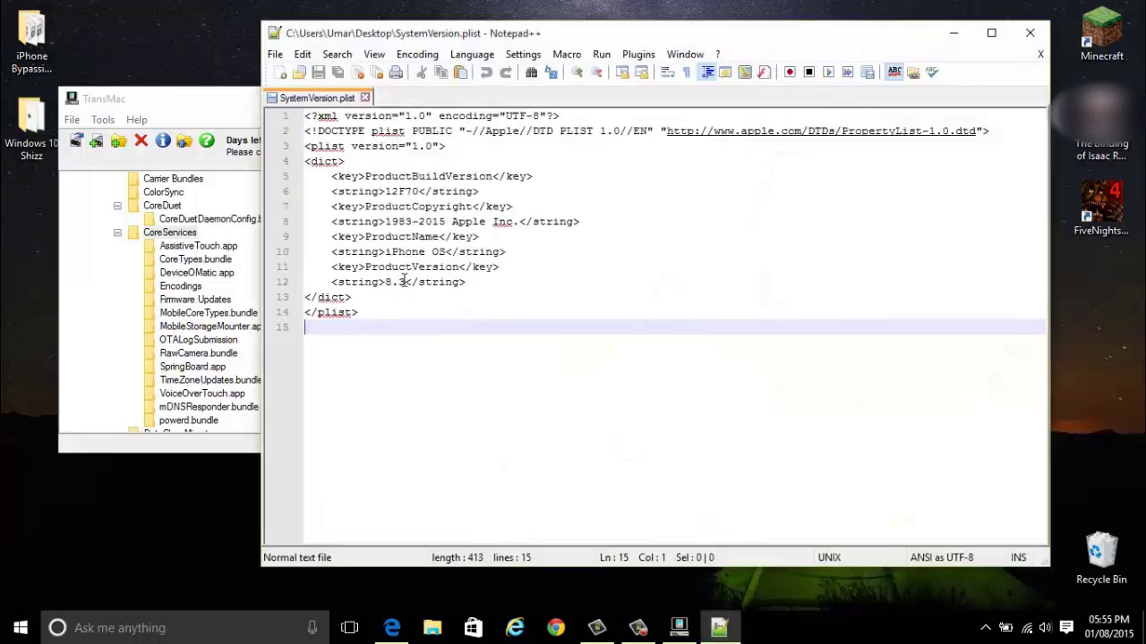
# Set the ProductVersion string to 8.4 and clear the ProductBuildVersion value, keeping its string tags intact
pyautogui.moveTo(403, 281); pyautogui.dragTo(399, 282)
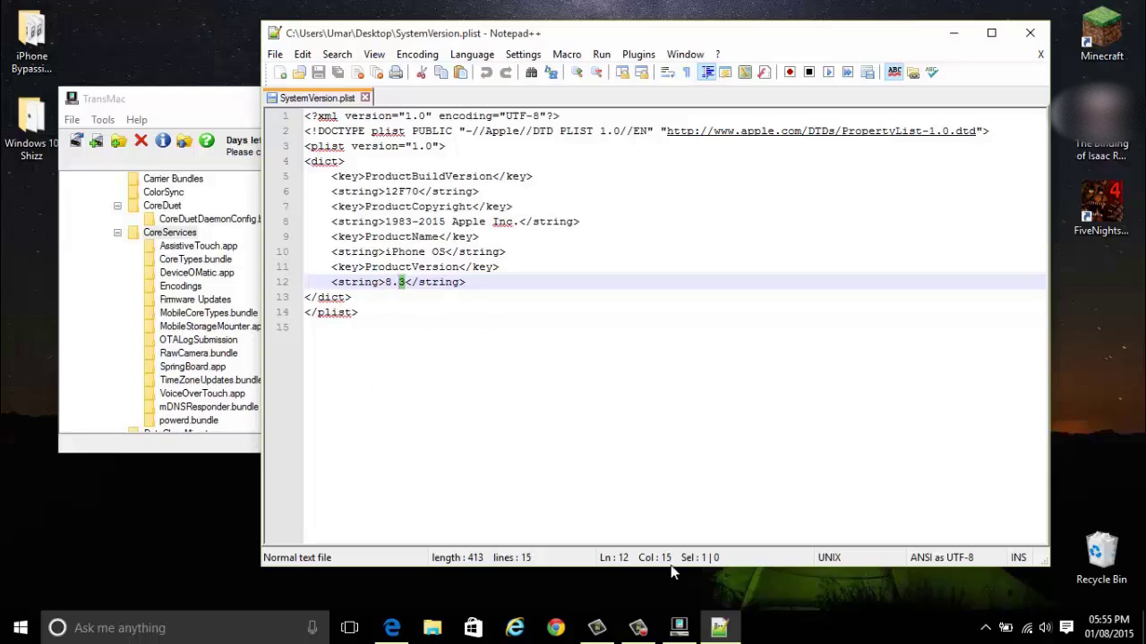
pyautogui.write('4')
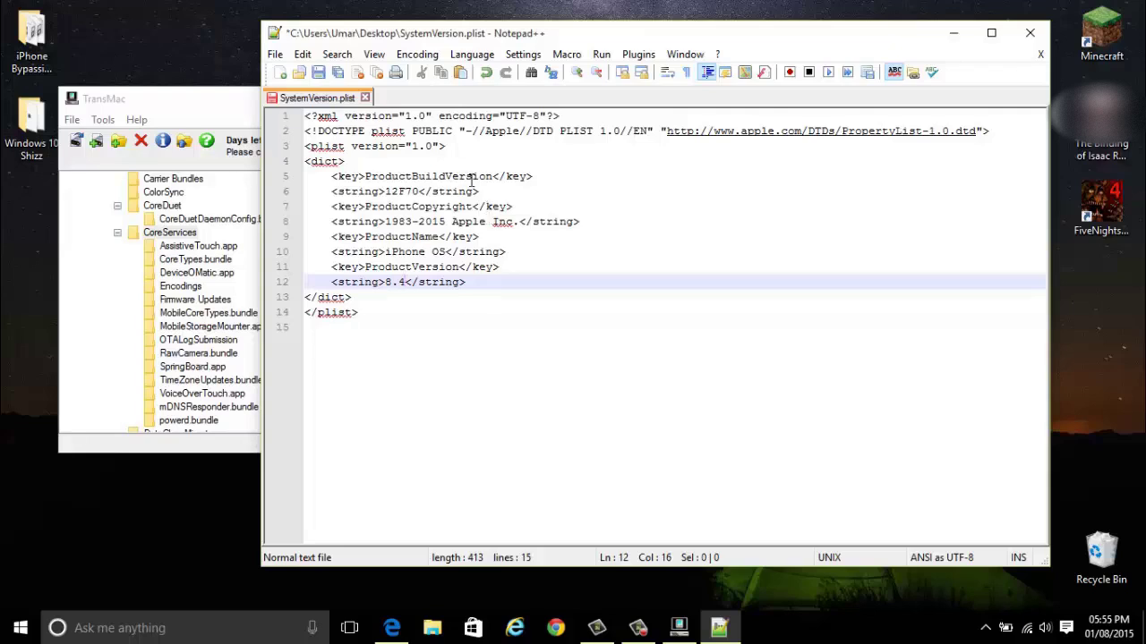
pyautogui.moveTo(421, 193)
pyautogui.mouseDown()
pyautogui.moveTo(384, 193)
pyautogui.moveTo(421, 190)
pyautogui.mouseUp()
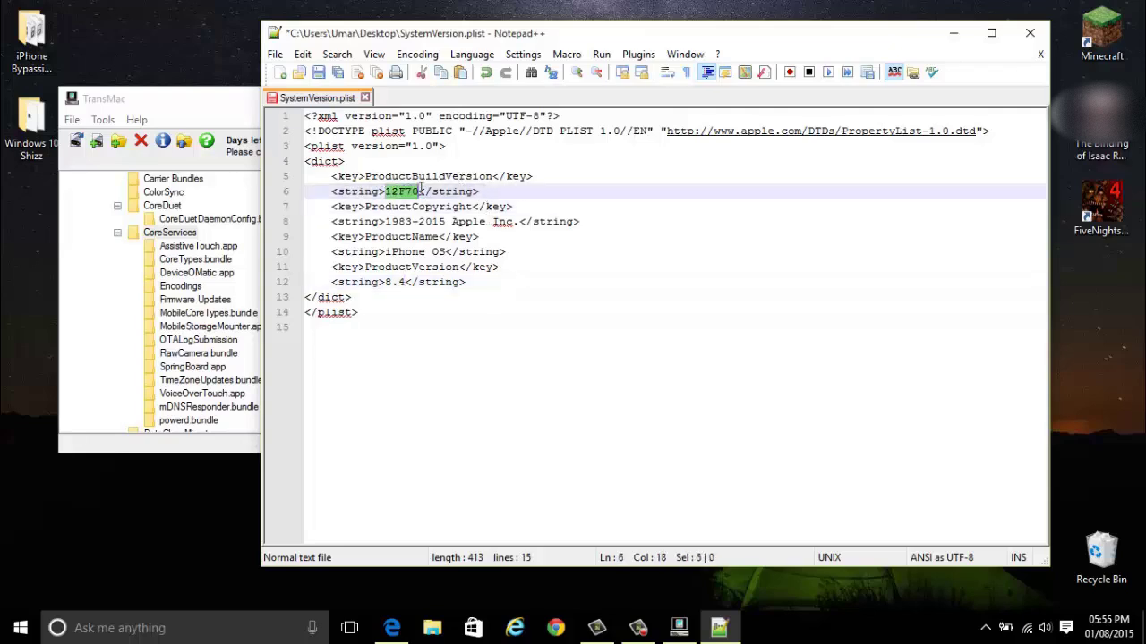
pyautogui.press('Delete')
pyautogui.press('Delete')
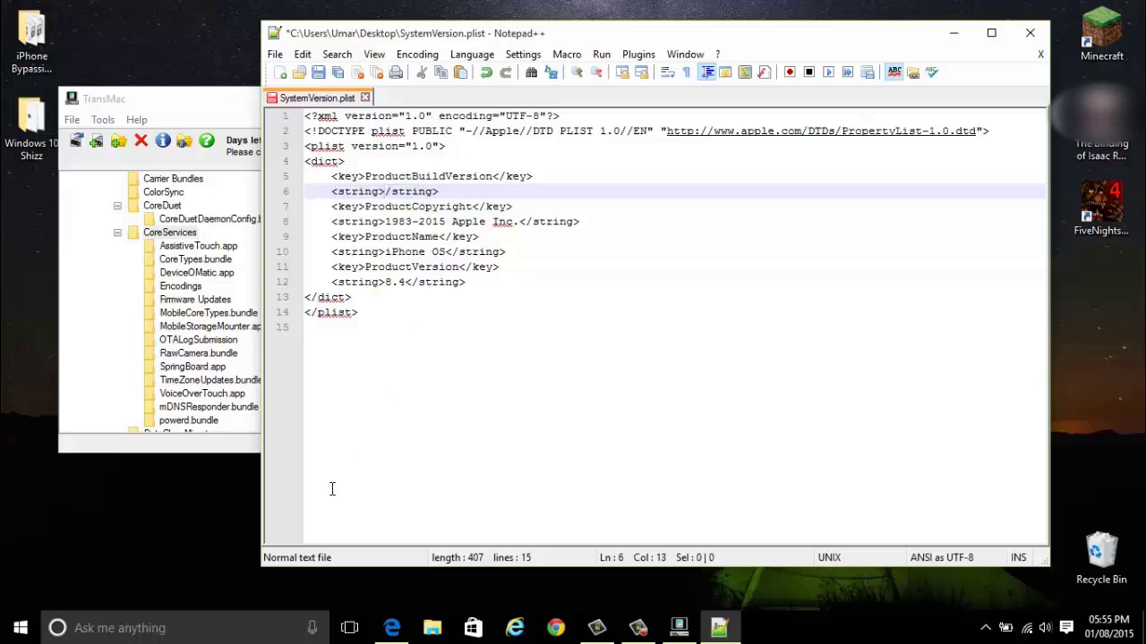
pyautogui.write('<')
# Switch to Edge and copy the build number 12H143 from the wiki's key page for iPhone5,2 version 8.4
pyautogui.click(393, 629)
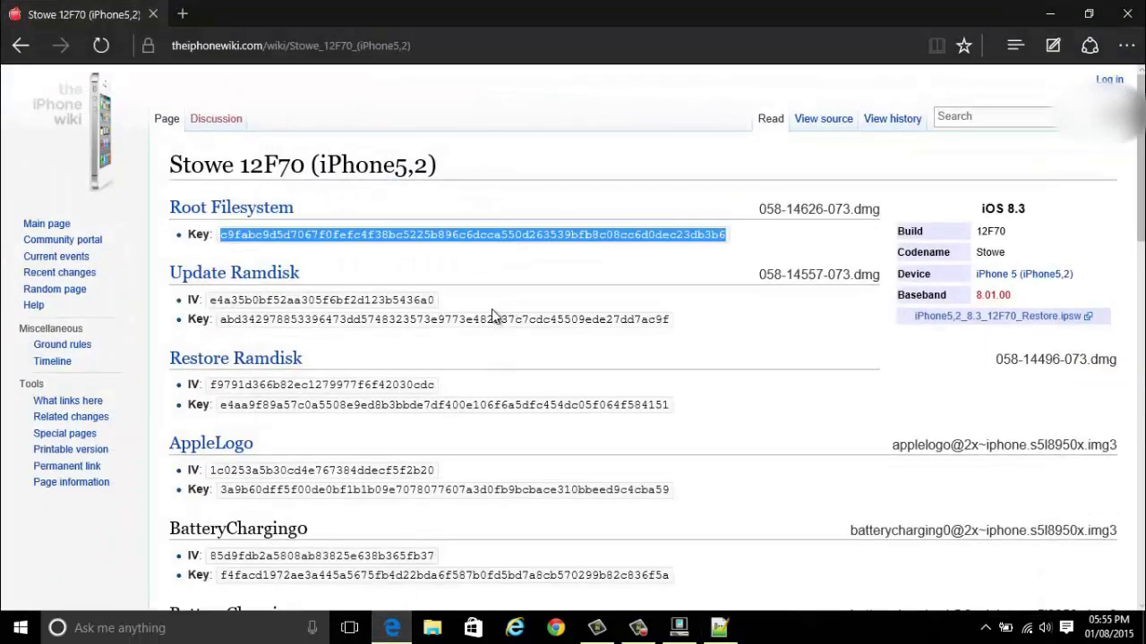
pyautogui.click(21, 45)
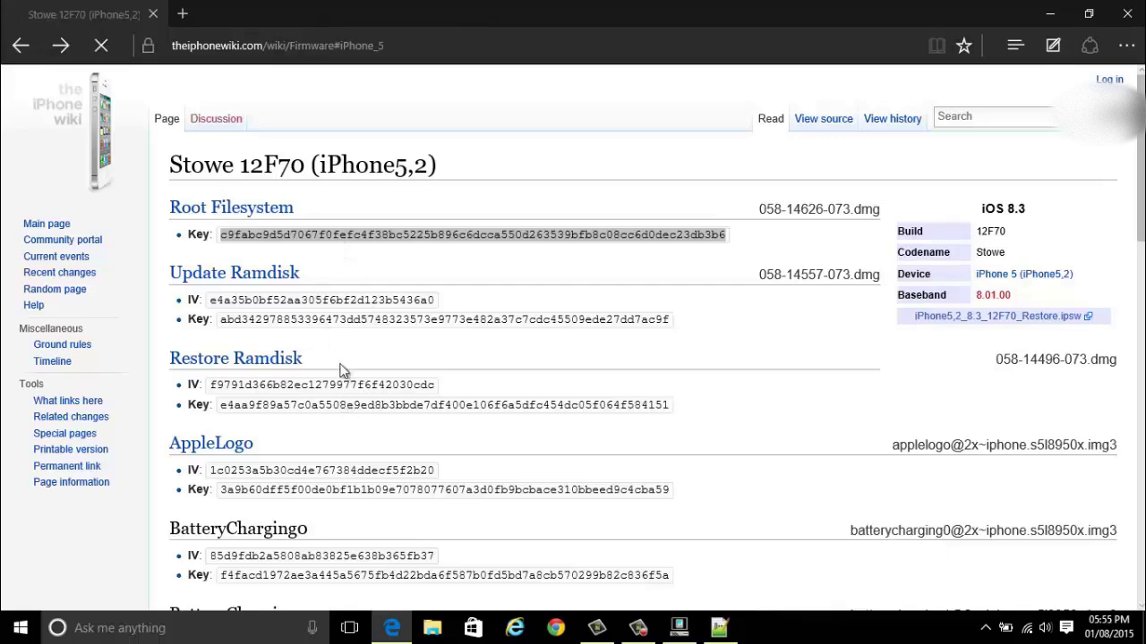
pyautogui.click(244, 381)
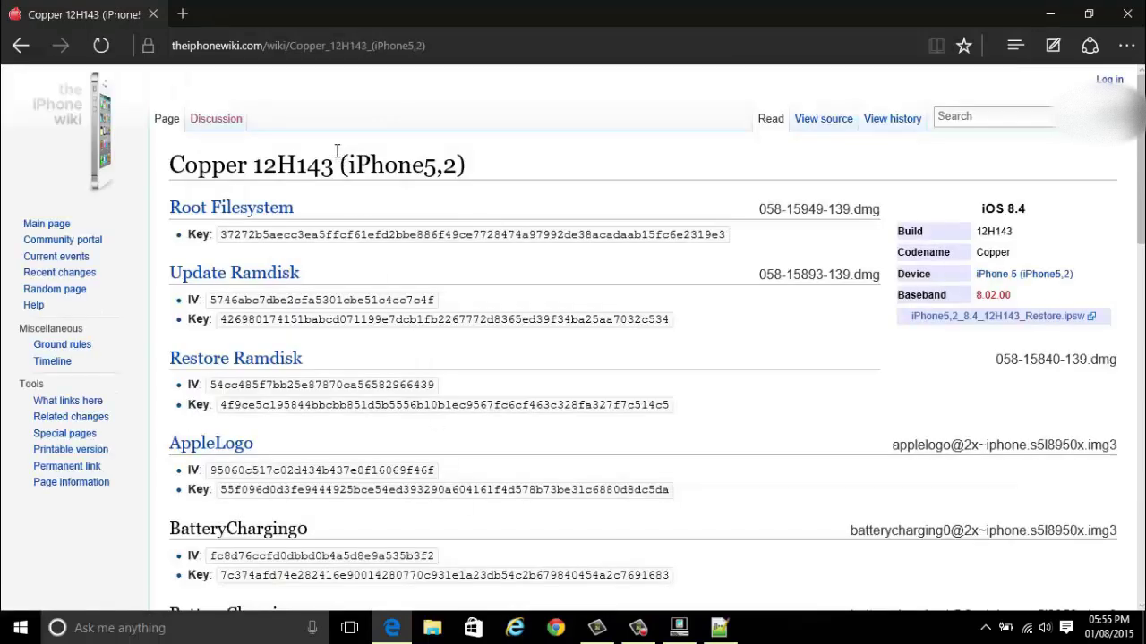
pyautogui.moveTo(319, 164); pyautogui.dragTo(258, 172)
pyautogui.hotkey('ctrl', 'c')
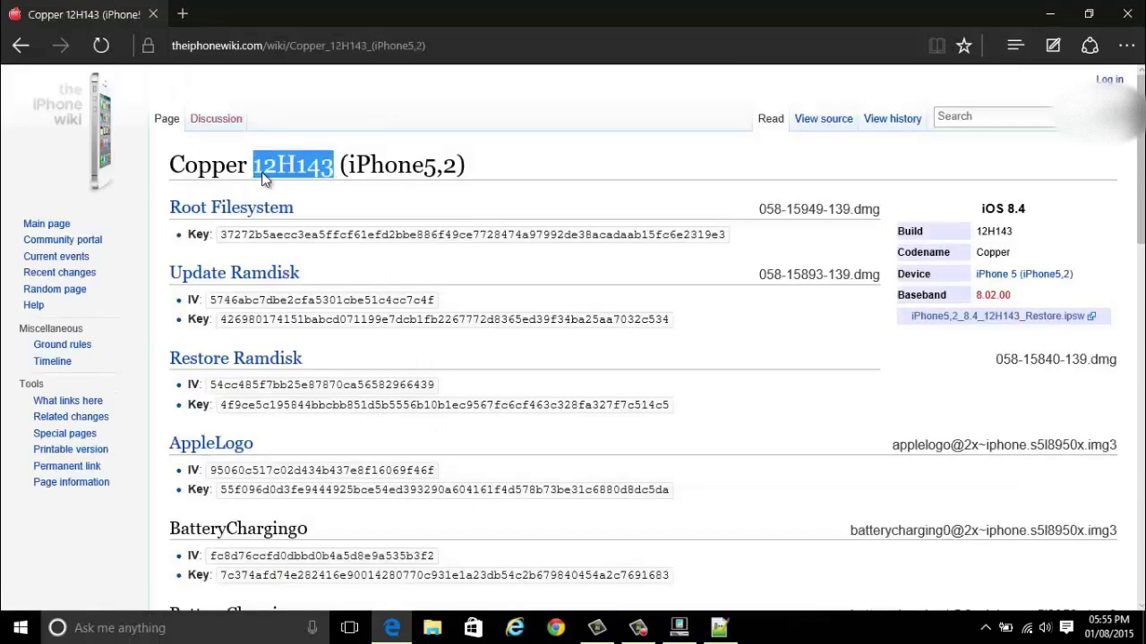
pyautogui.rightClick(262, 172)
pyautogui.click(278, 250)
# Paste 12H143 as the ProductBuildVersion in Notepad++, then save and close SystemVersion.plist and minimize the browser
pyautogui.click(719, 628)
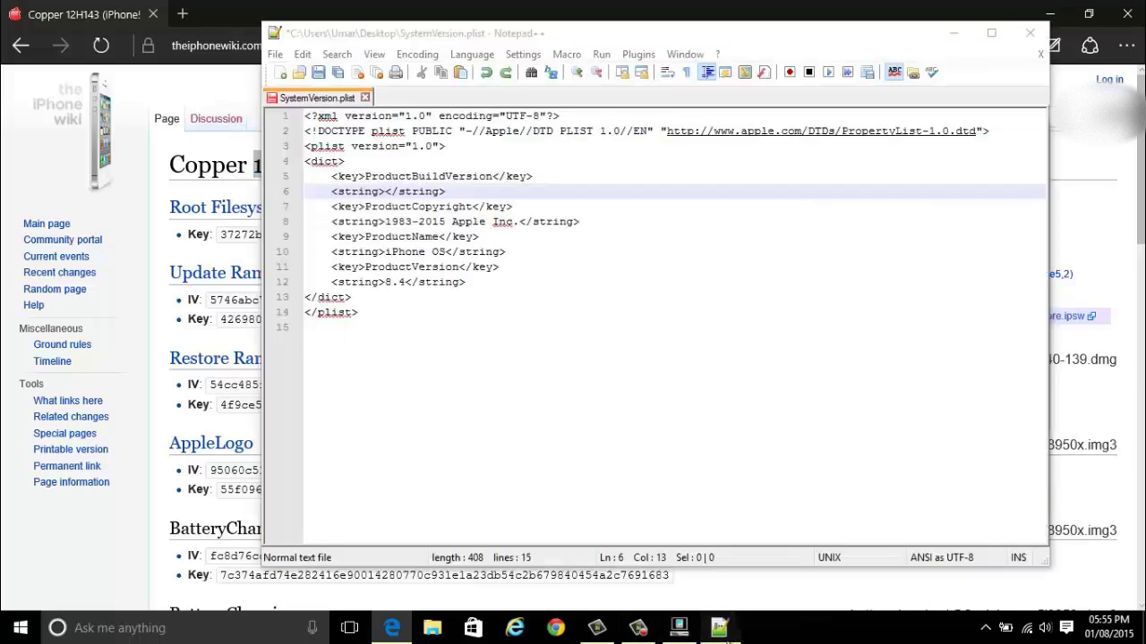
pyautogui.hotkey('ctrl', 'v')
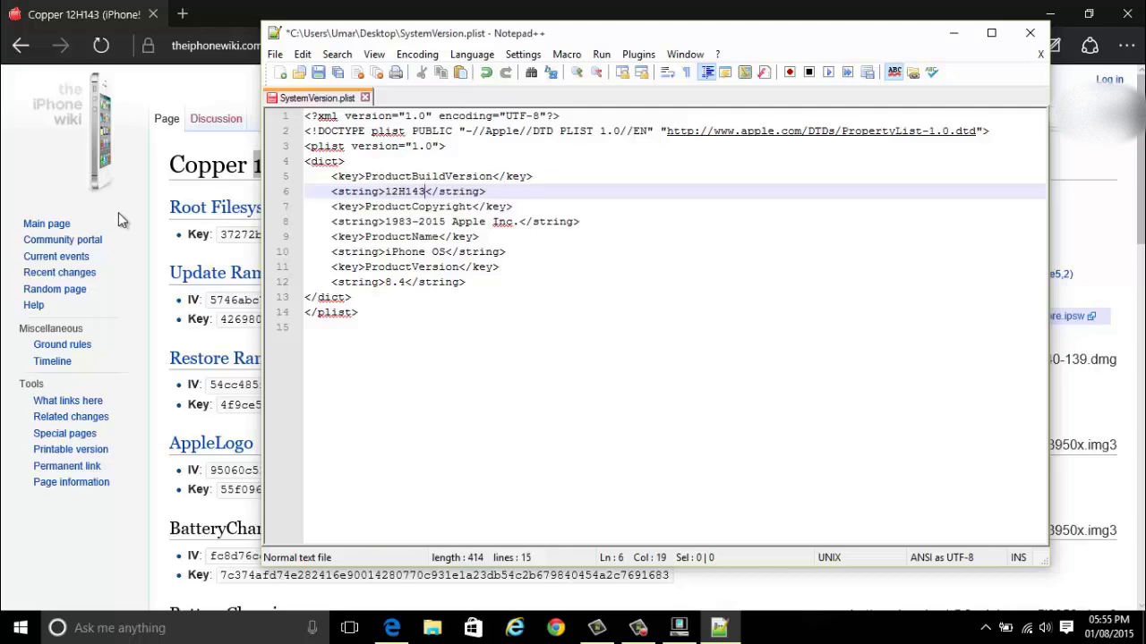
pyautogui.hotkey('ctrl', 's')
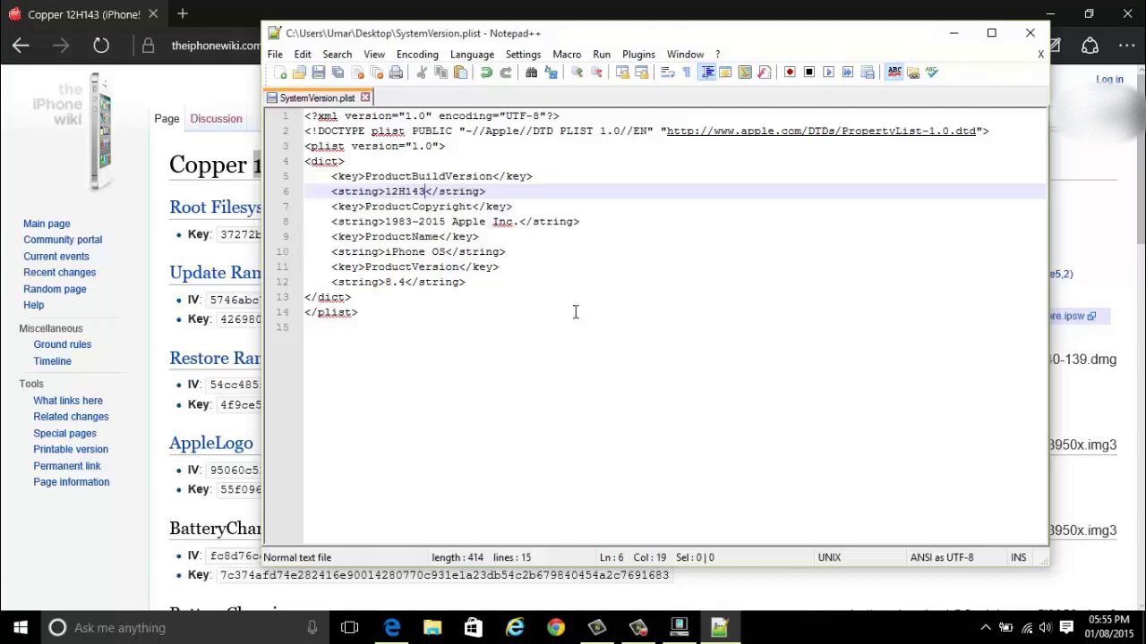
pyautogui.click(1030, 33)
pyautogui.click(1050, 13)
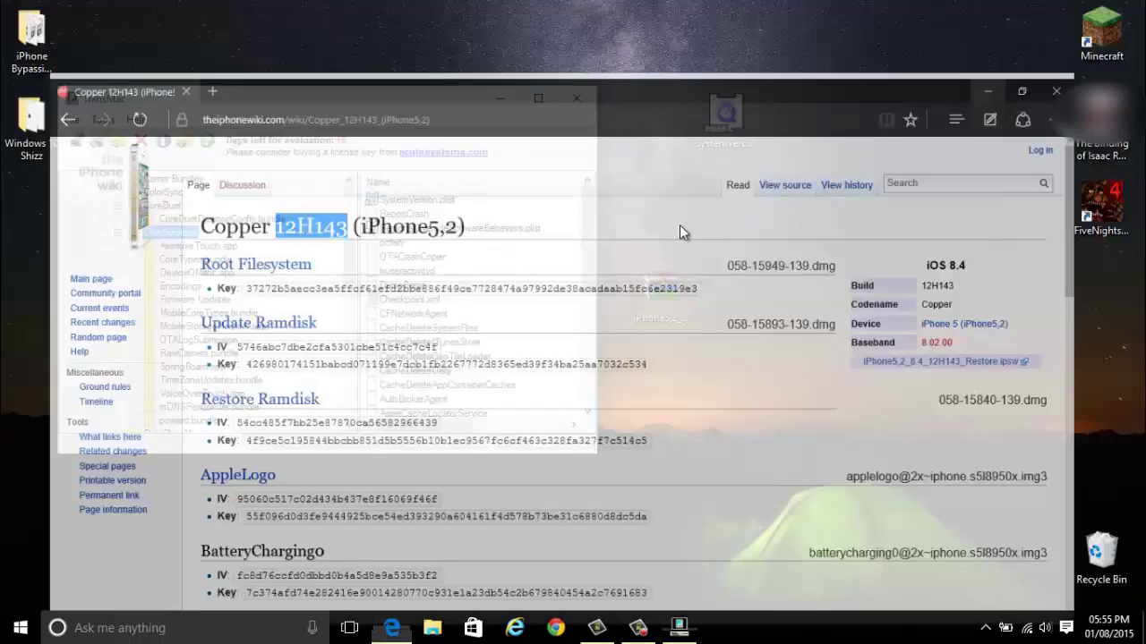
# Copy the edited SystemVersion.plist from the desktop into the image's CoreServices folder, replacing the existing file
pyautogui.moveTo(725, 121); pyautogui.dragTo(407, 226)
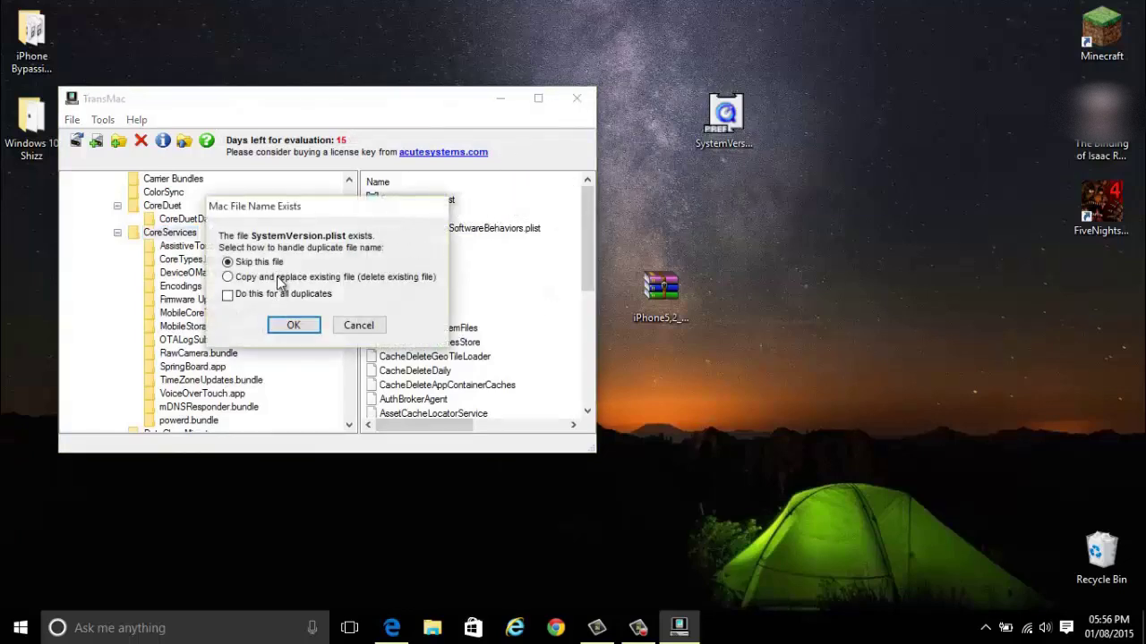
pyautogui.click(229, 277)
pyautogui.click(312, 327)
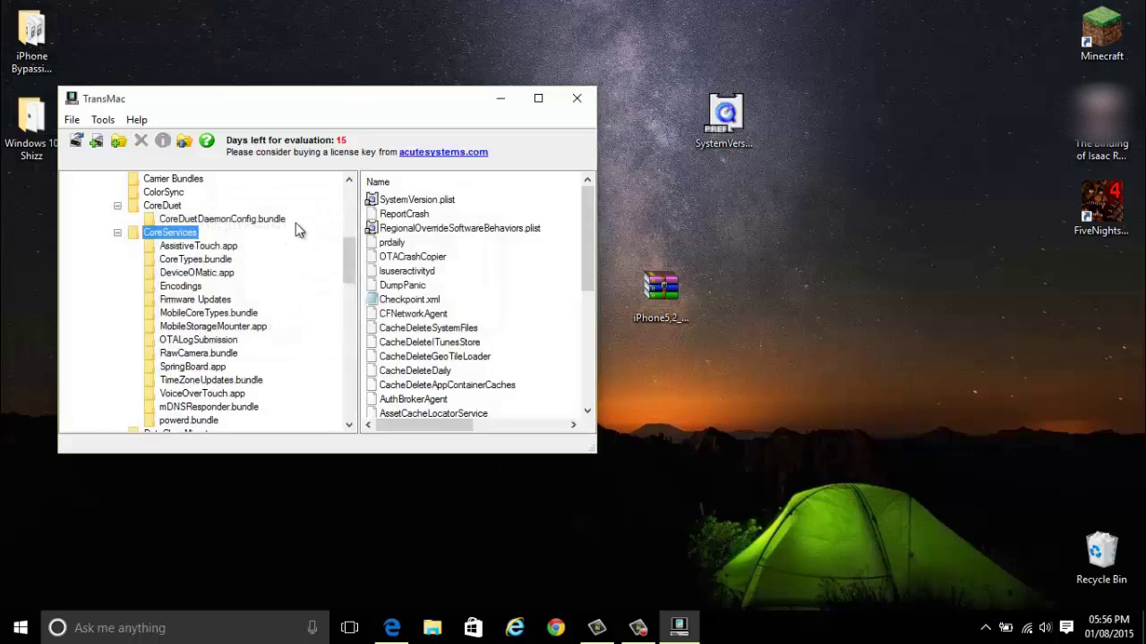
# Close the 058-14986-073.dmg image and exit TransMac
pyautogui.scroll(10, 160, 249)
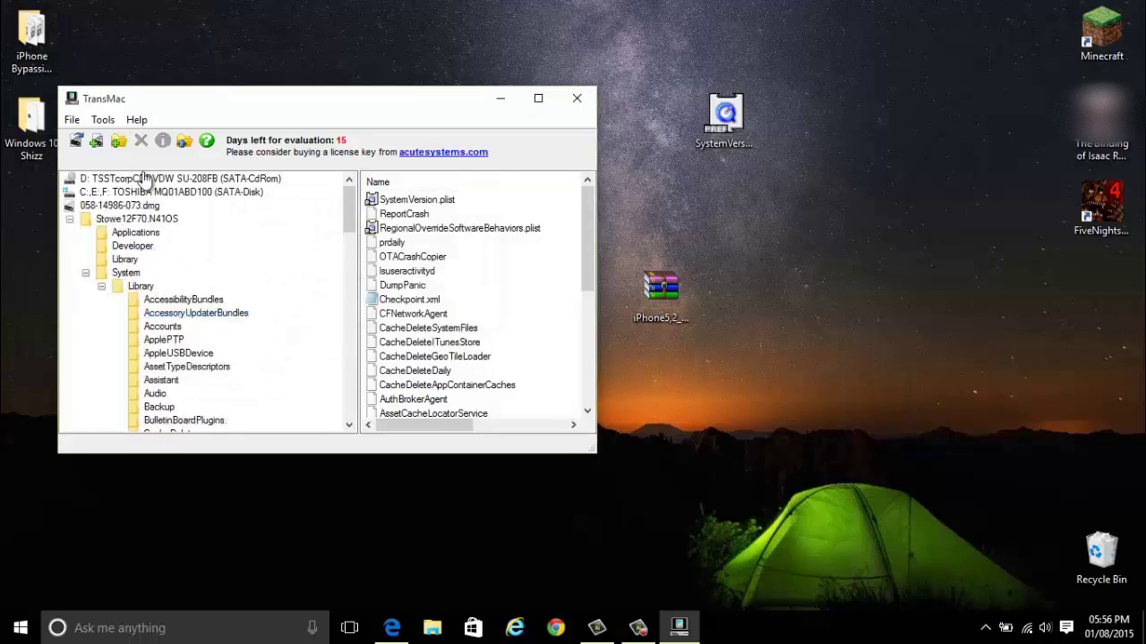
pyautogui.rightClick(118, 208)
pyautogui.click(148, 218)
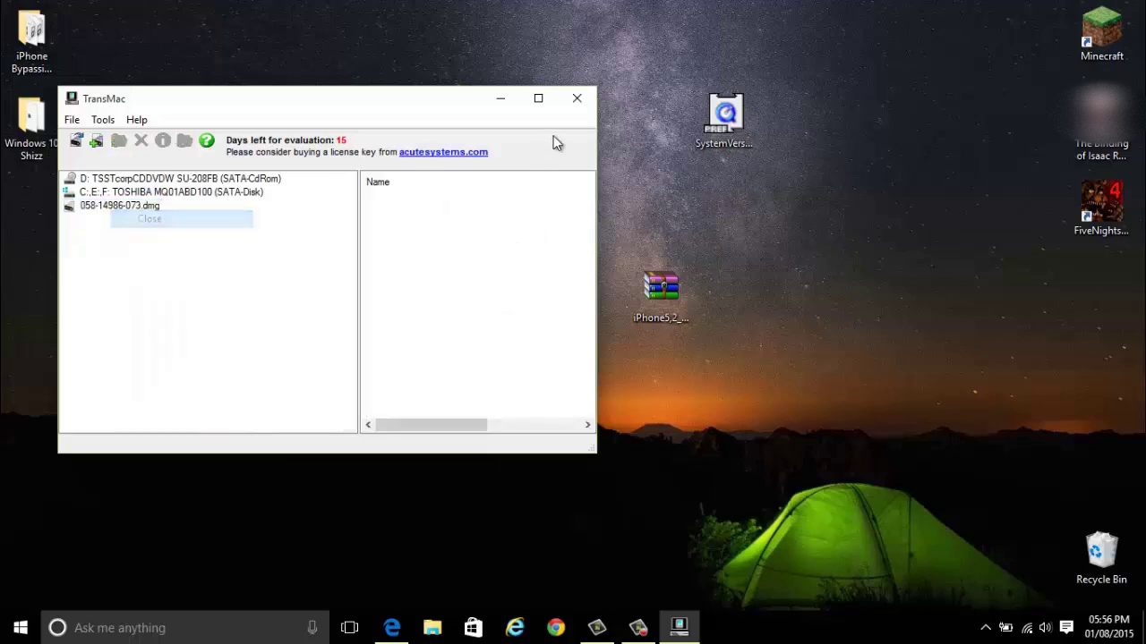
pyautogui.click(577, 101)
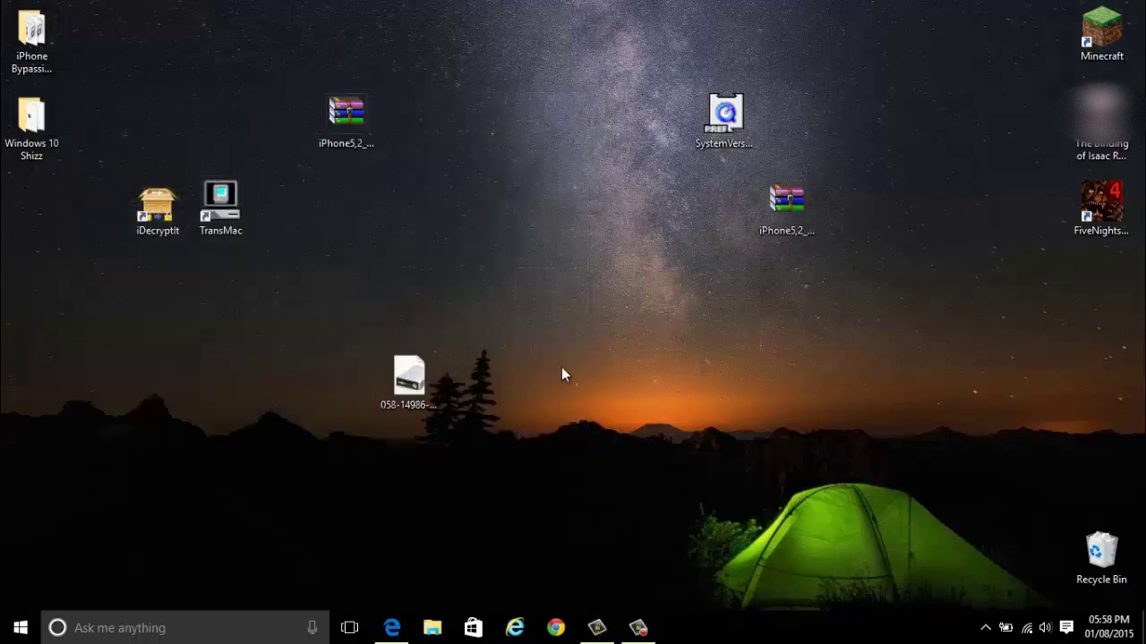
# Open iPhone5,2_8.4_12H143_Restore.zip, move its window off the desktop image, and copy the file name 058-15949-139.dmg
pyautogui.click(775, 236)
pyautogui.doubleClick(783, 237)
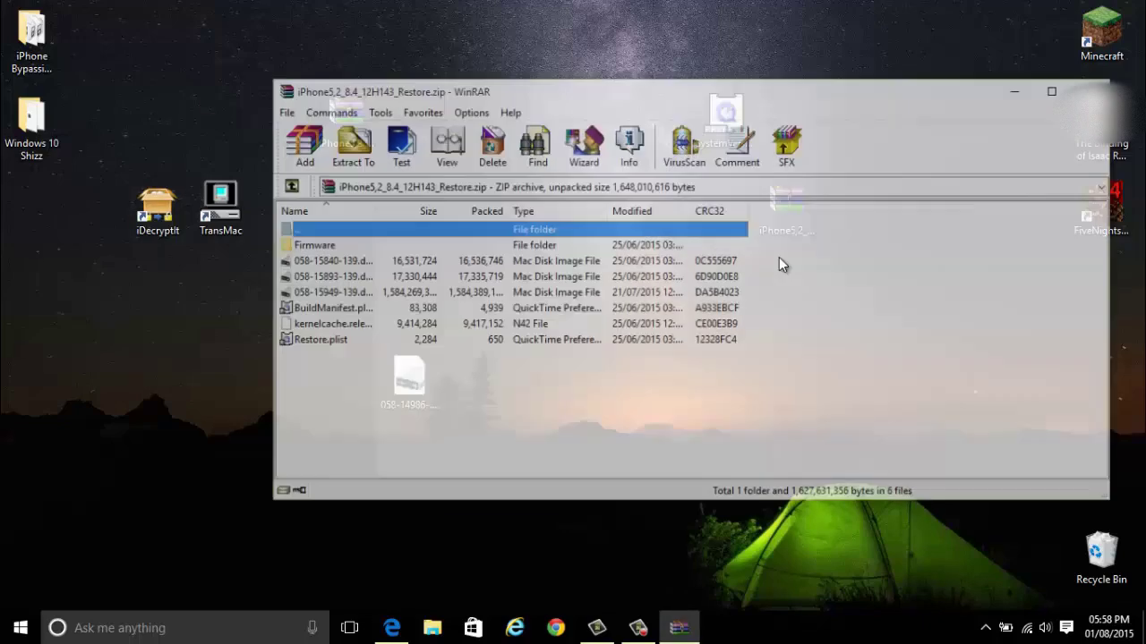
pyautogui.moveTo(431, 82); pyautogui.dragTo(706, 76)
pyautogui.click(588, 286)
pyautogui.click(588, 286)
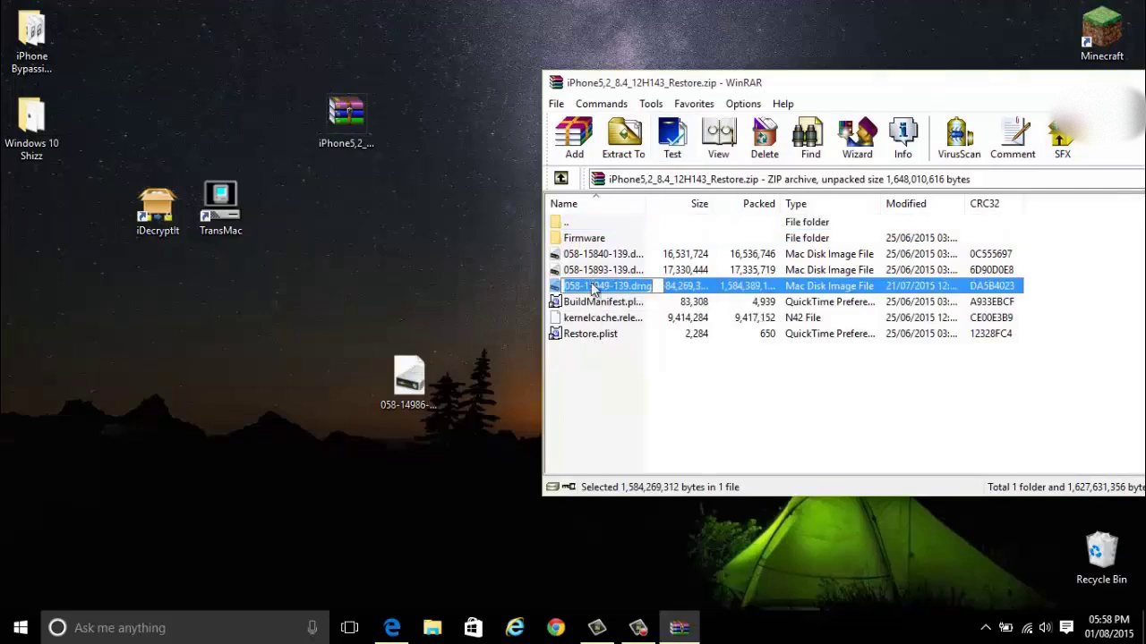
pyautogui.rightClick(592, 289)
pyautogui.click(637, 337)
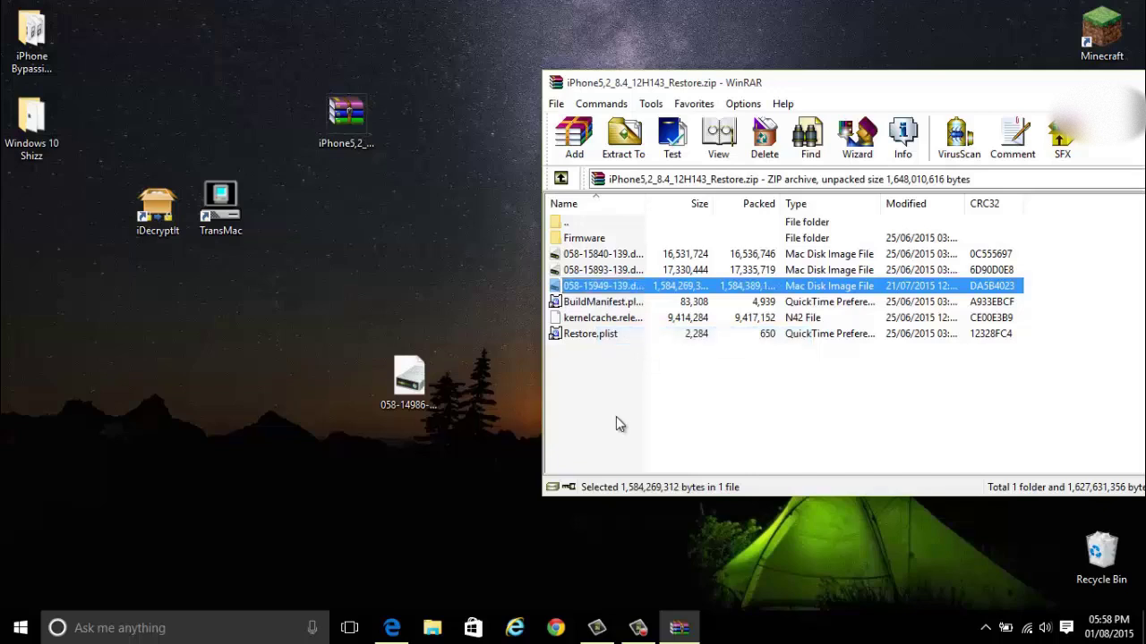
# Rename the 058-14986-073.dmg image on the desktop to 058-15949-139.dmg and reposition the archive window beside it
pyautogui.moveTo(394, 385); pyautogui.dragTo(350, 330)
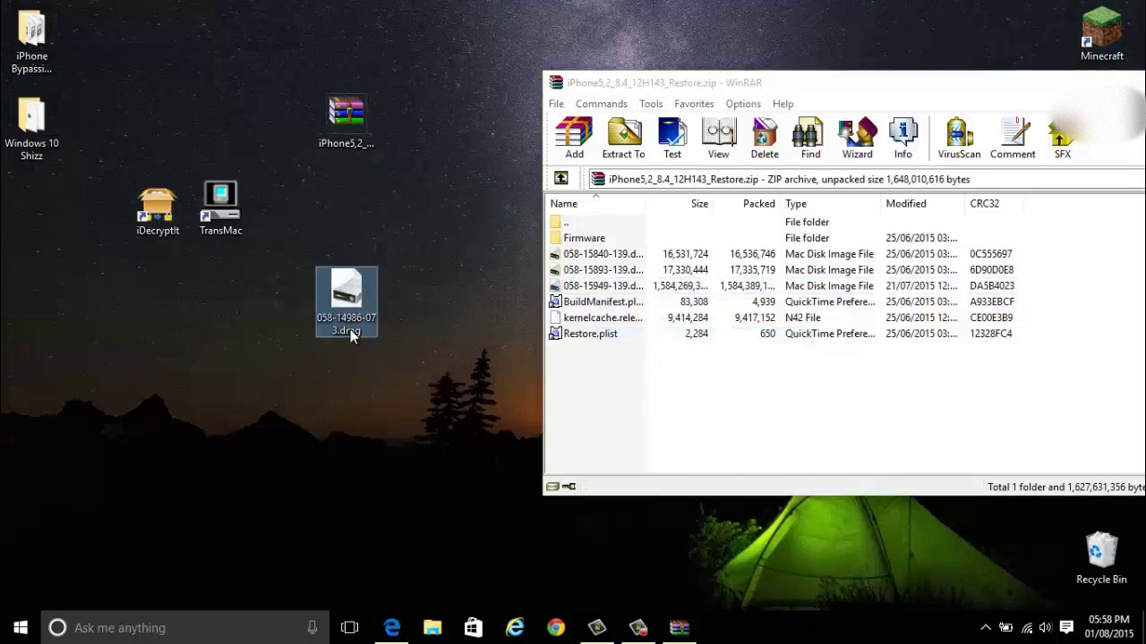
pyautogui.click(351, 329)
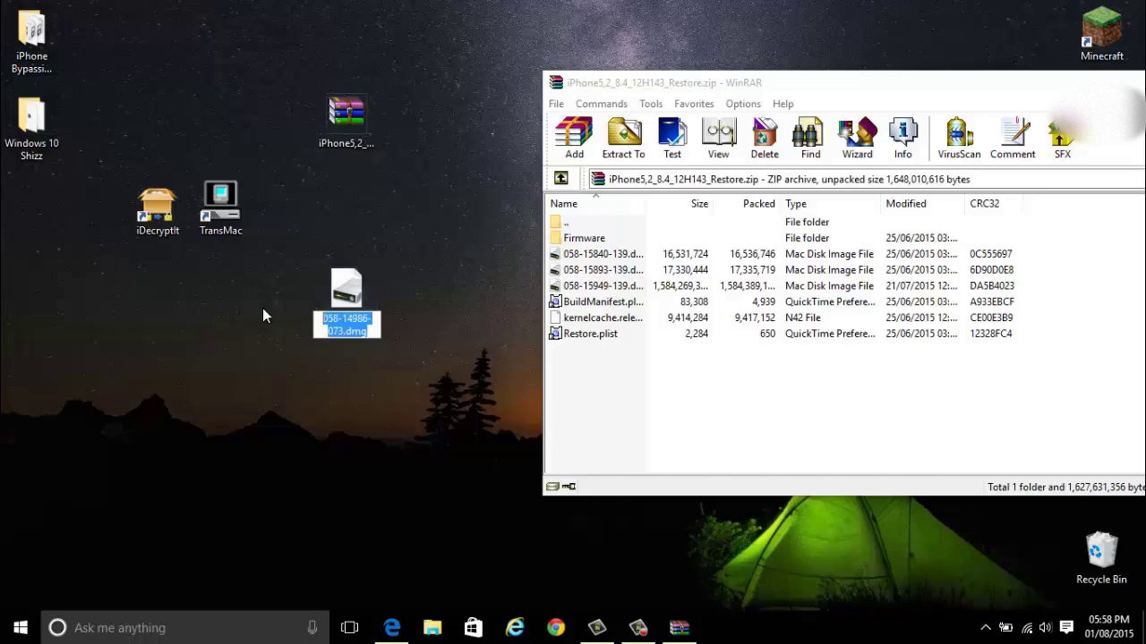
pyautogui.hotkey('ctrl', 'v')
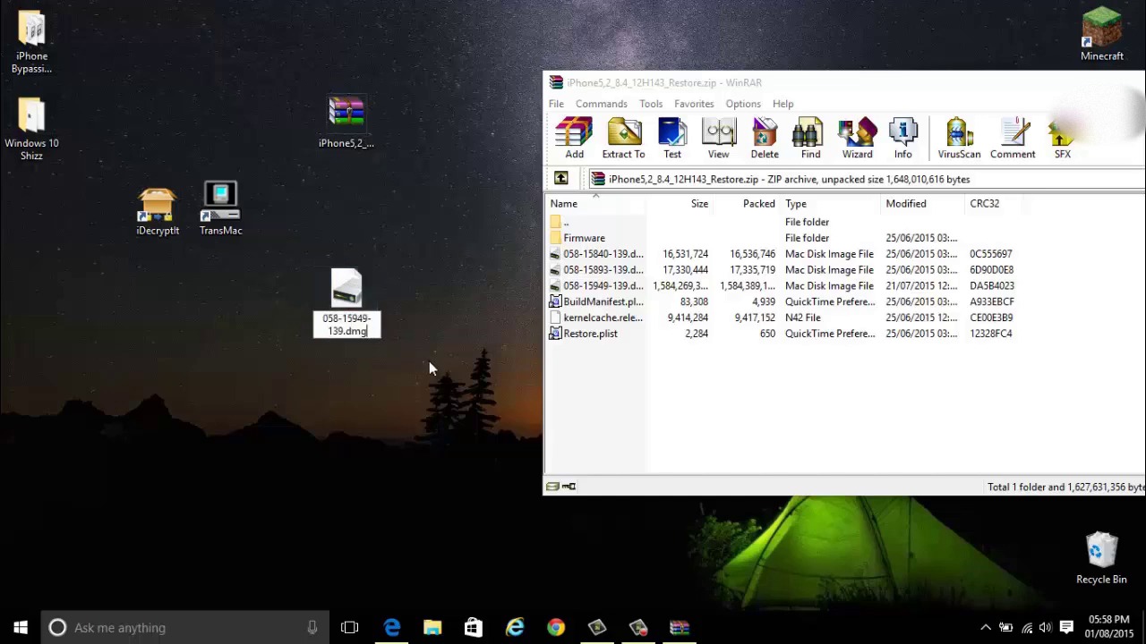
pyautogui.moveTo(680, 82); pyautogui.dragTo(536, 91)
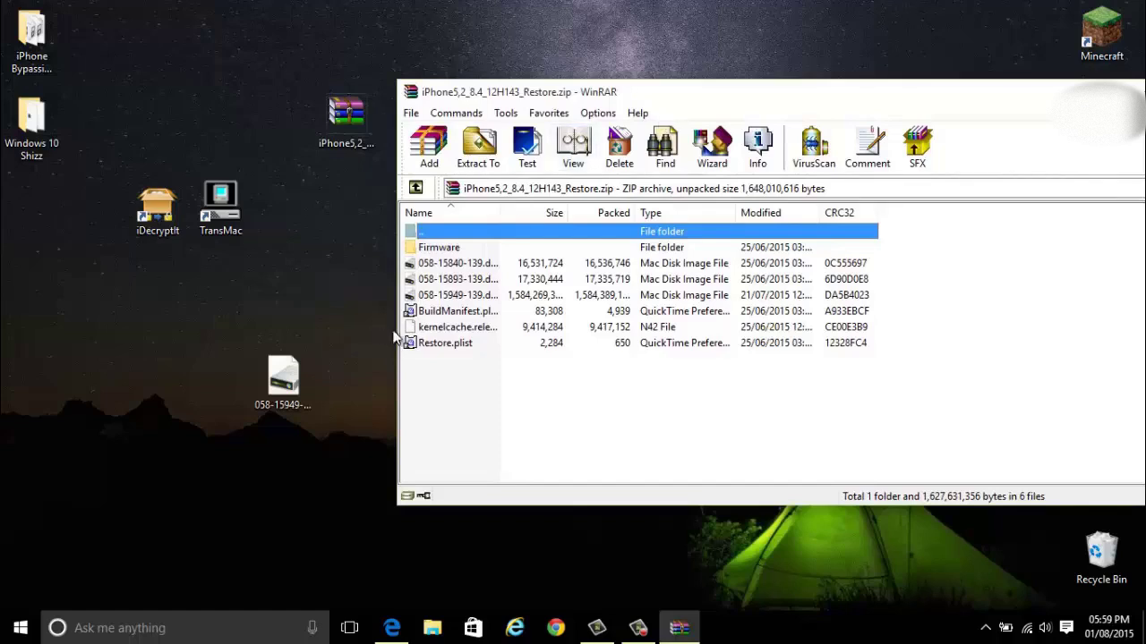
# Reposition the 058-15949-139.dmg image below the TransMac shortcut and close the iPhone5,2_8.4_12H143_Restore.zip archive
pyautogui.moveTo(283, 380); pyautogui.dragTo(283, 293)
pyautogui.click(454, 298)
pyautogui.moveTo(455, 298); pyautogui.dragTo(186, 361)
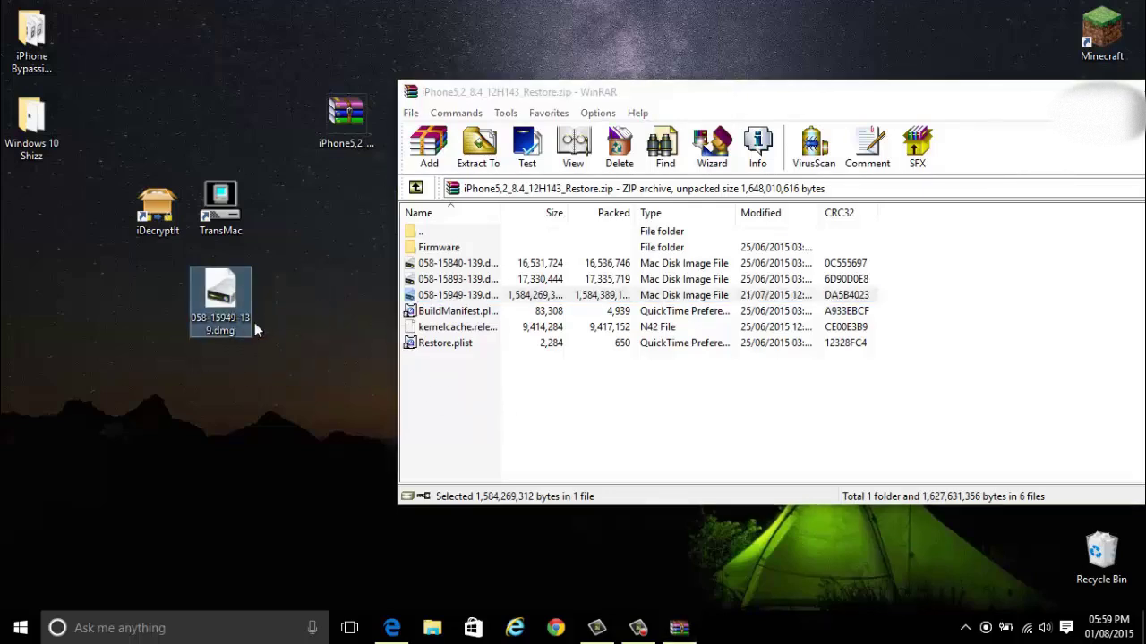
pyautogui.moveTo(513, 94); pyautogui.dragTo(113, 88)
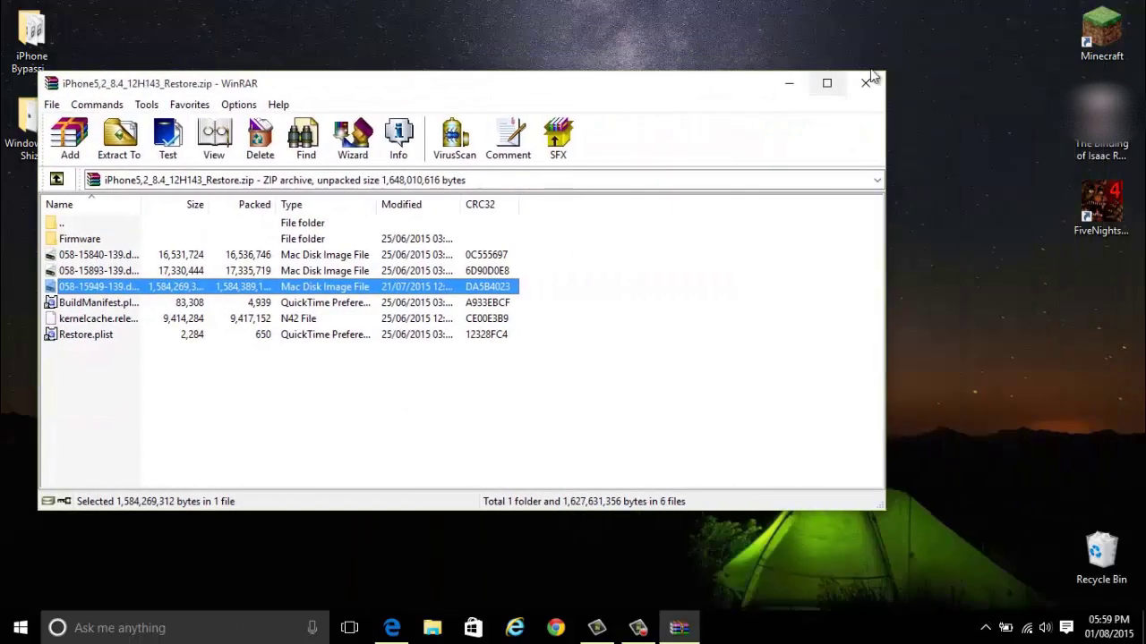
pyautogui.click(852, 88)
# Rename iPhone5,2_8.4_12H143_Restore.zip on the desktop to iPhone5,2_8.4_12H143_Restore.ipsw, accepting the extension change
pyautogui.click(792, 240)
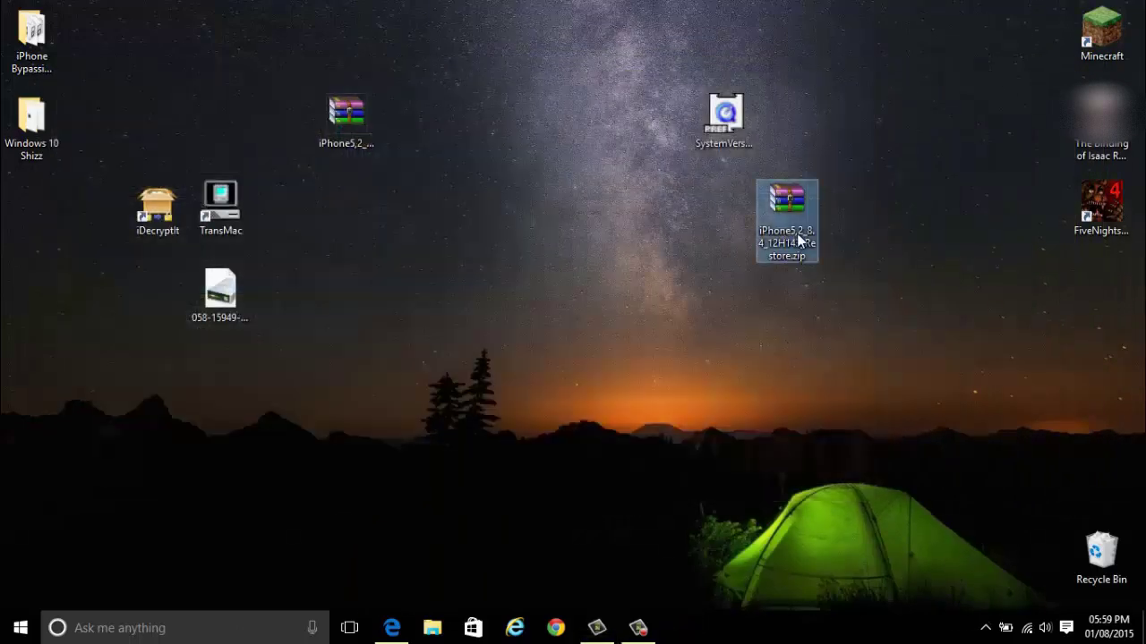
pyautogui.click(813, 255)
pyautogui.moveTo(812, 257); pyautogui.dragTo(791, 267)
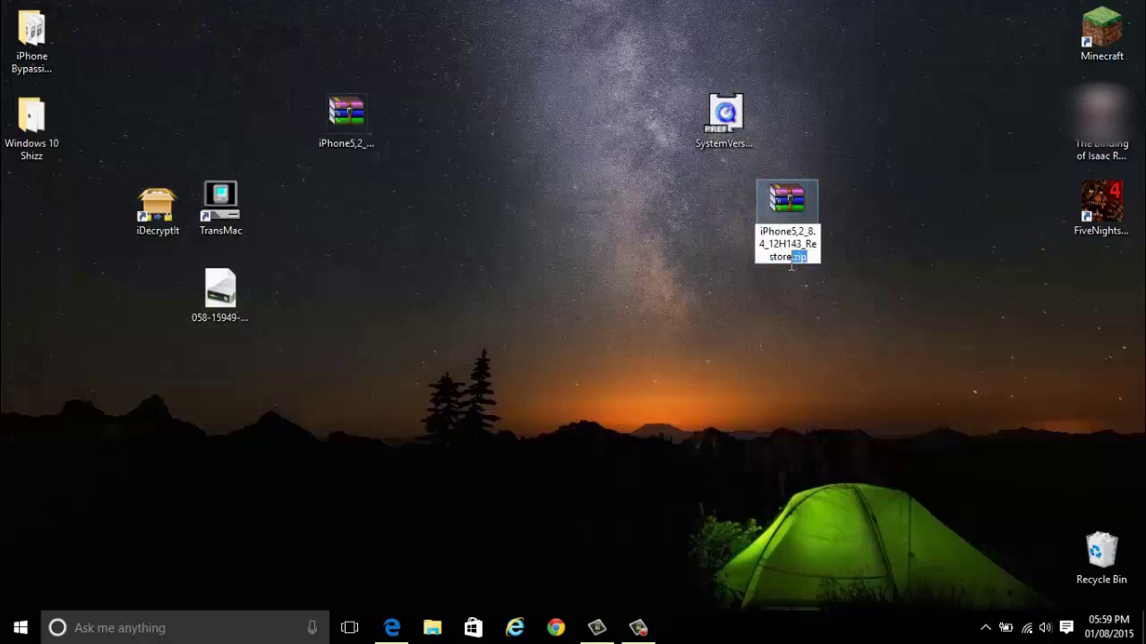
pyautogui.write('ipsw')
pyautogui.press('Return')
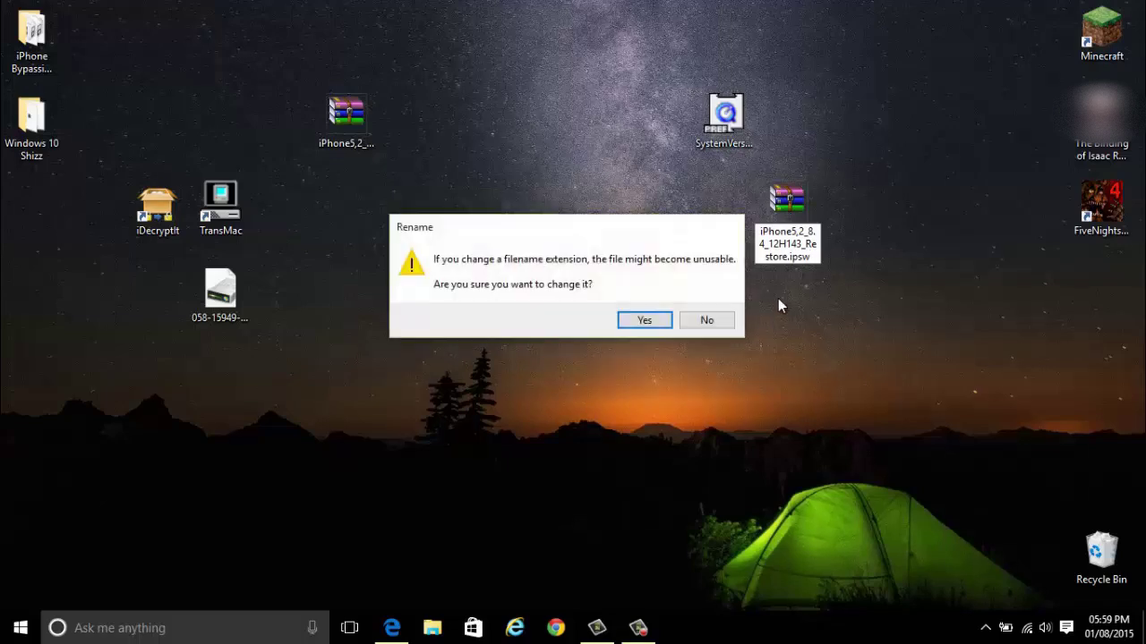
pyautogui.click(652, 329)
pyautogui.click(762, 320)
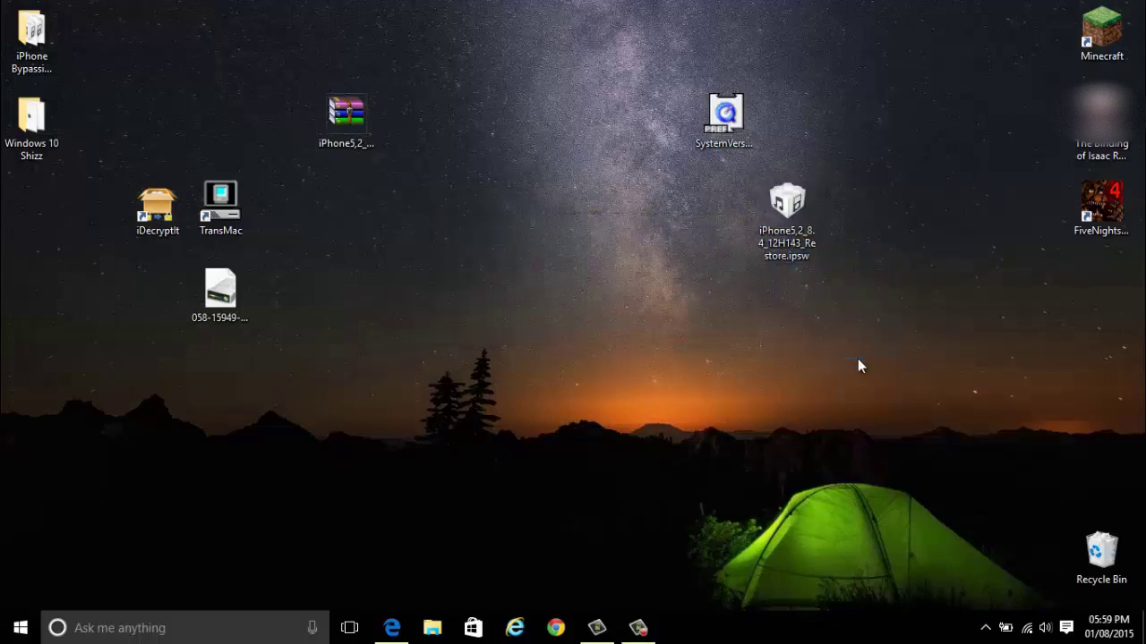
# Rearrange the desktop, moving the restore .ipsw file toward the middle and the 058-15949-139.dmg image beside the TransMac shortcut
pyautogui.moveTo(808, 233); pyautogui.dragTo(541, 300)
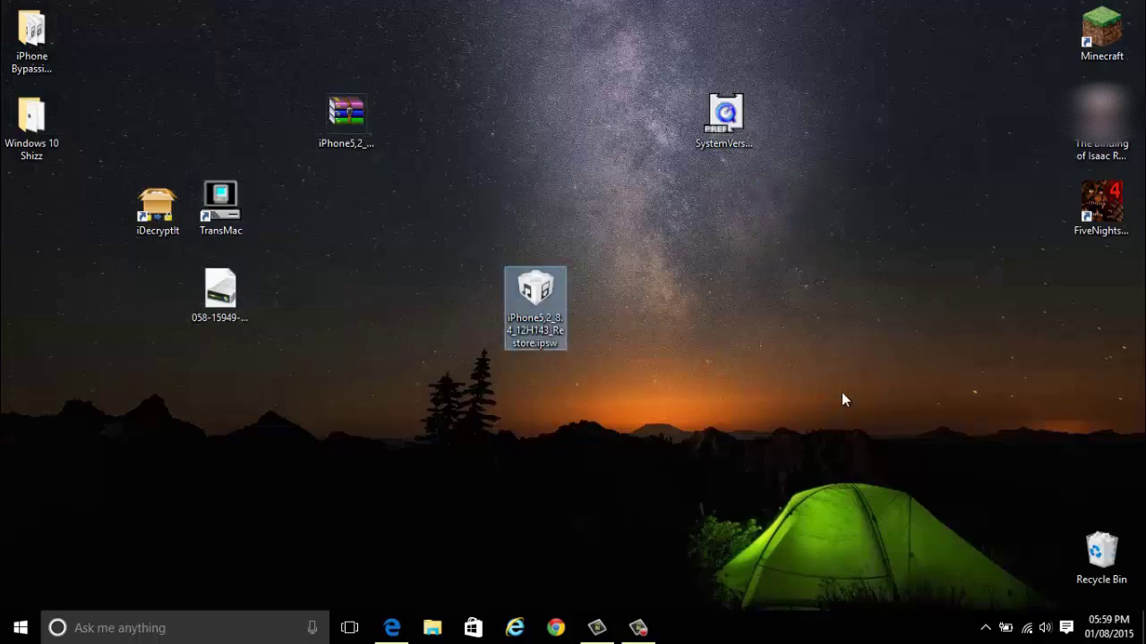
pyautogui.moveTo(535, 299); pyautogui.dragTo(535, 215)
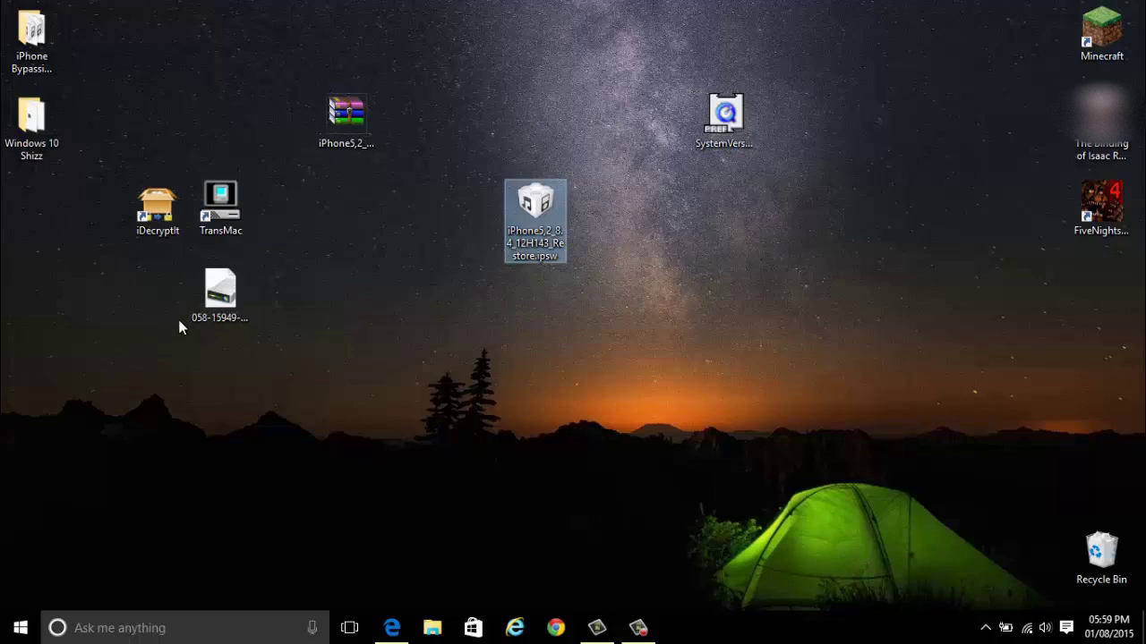
pyautogui.moveTo(219, 293); pyautogui.dragTo(309, 218)
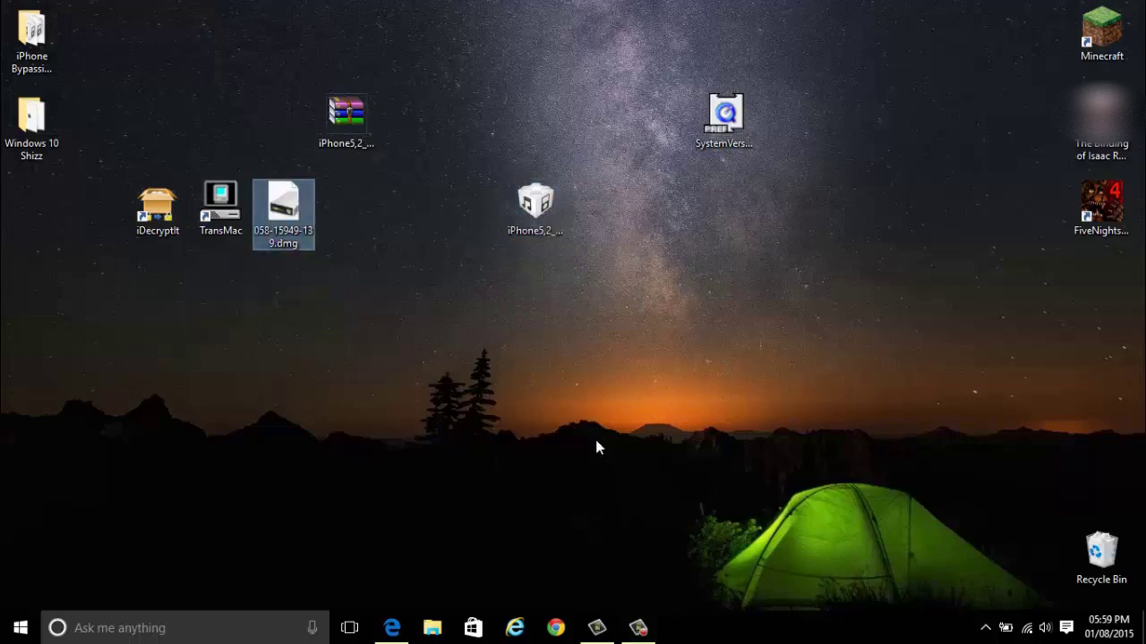